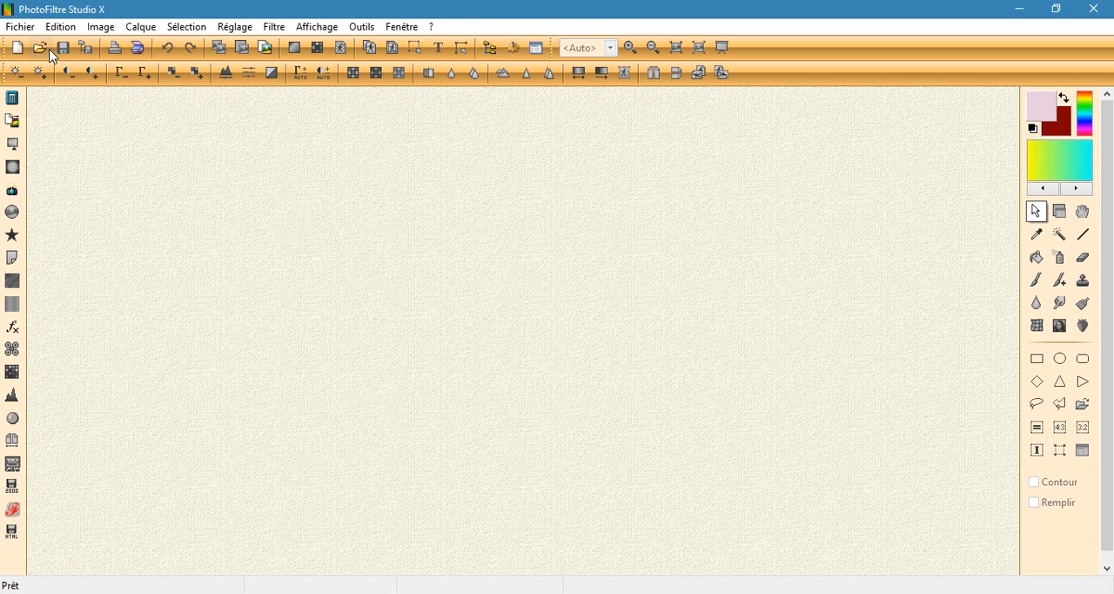
Step: Browse to the glitters folder on the desktop for opening an image
left_click(38, 48)
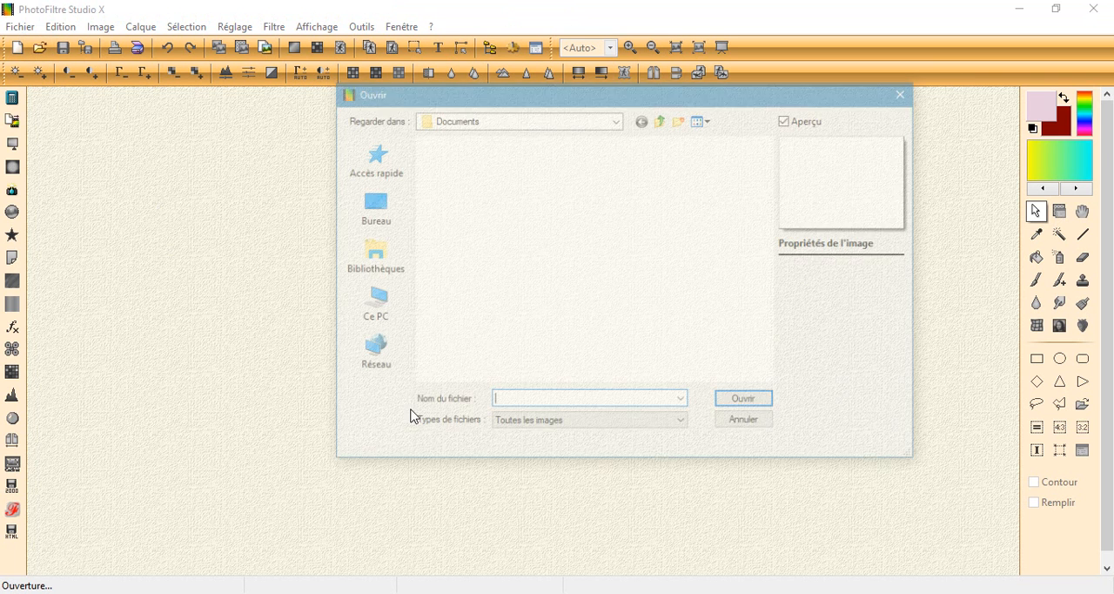
scroll(537, 292, "down", 10)
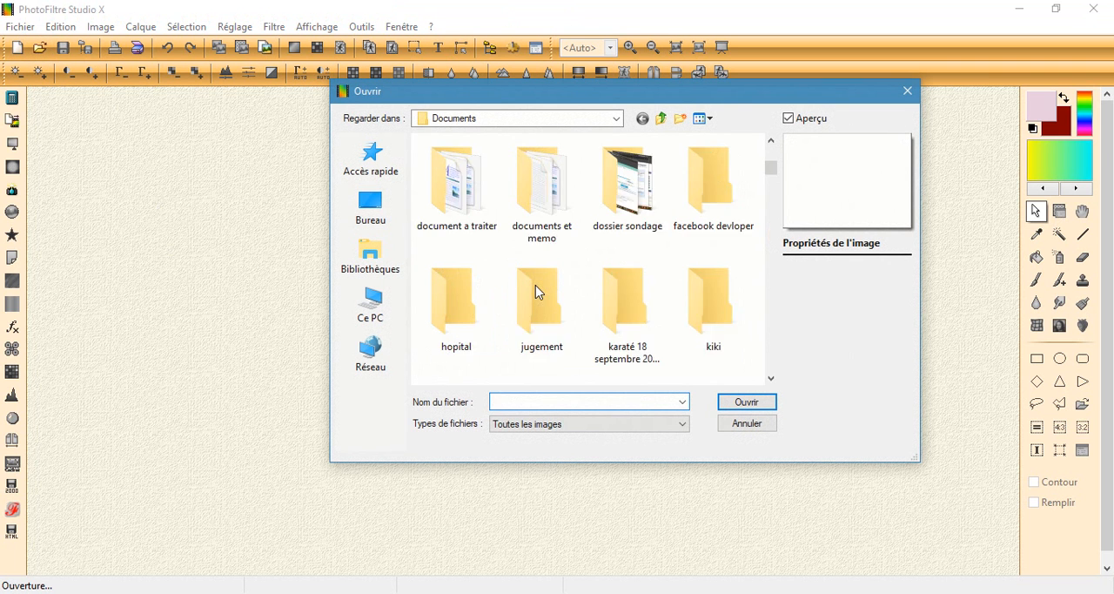
scroll(537, 291, "up", 8)
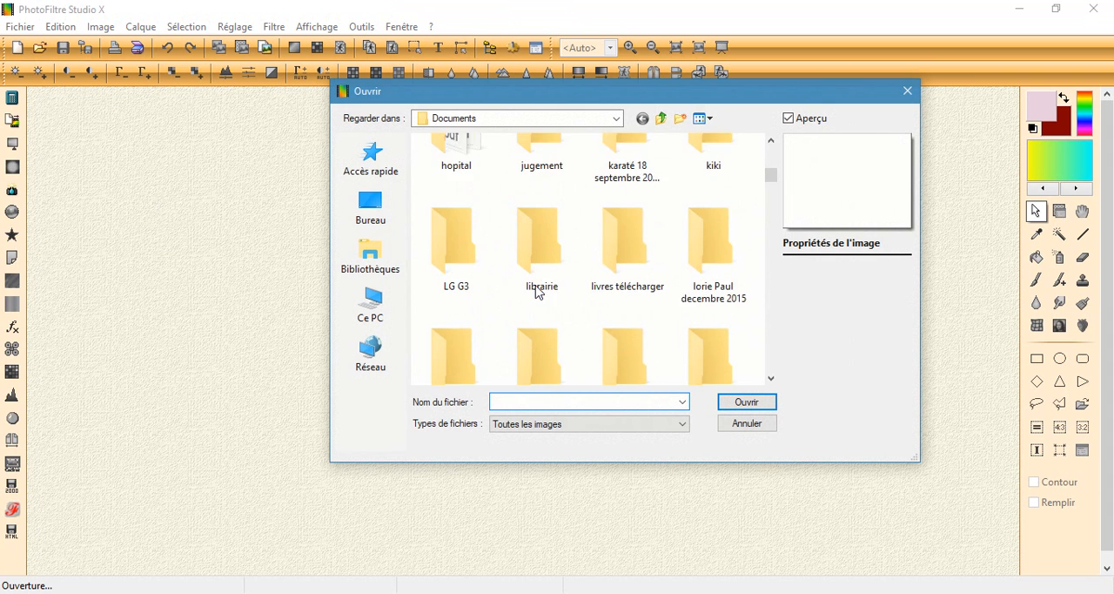
left_click(373, 212)
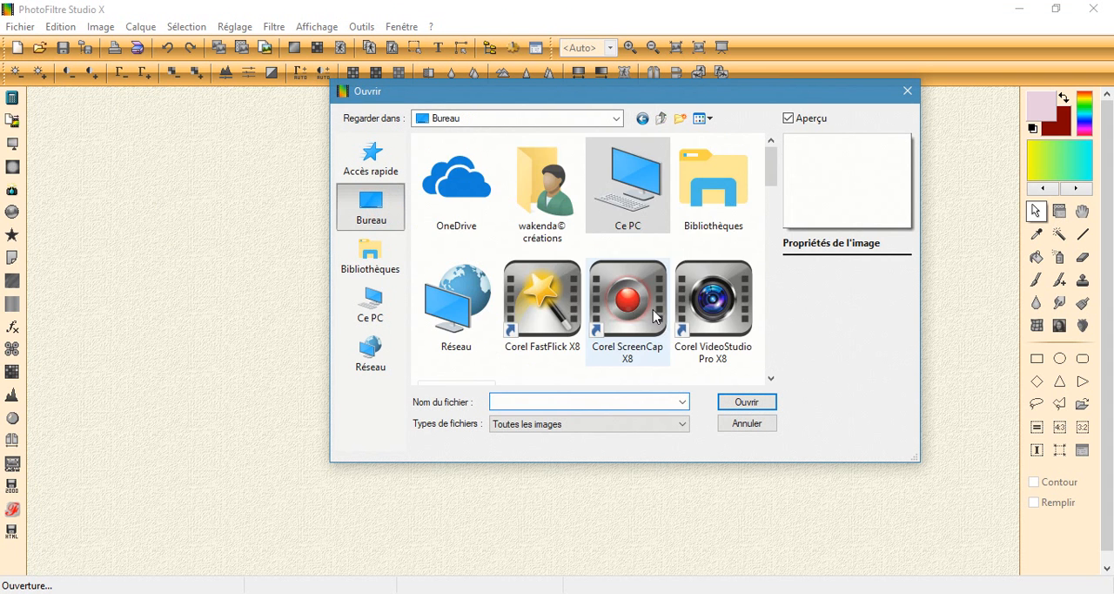
scroll(661, 322, "down", 3)
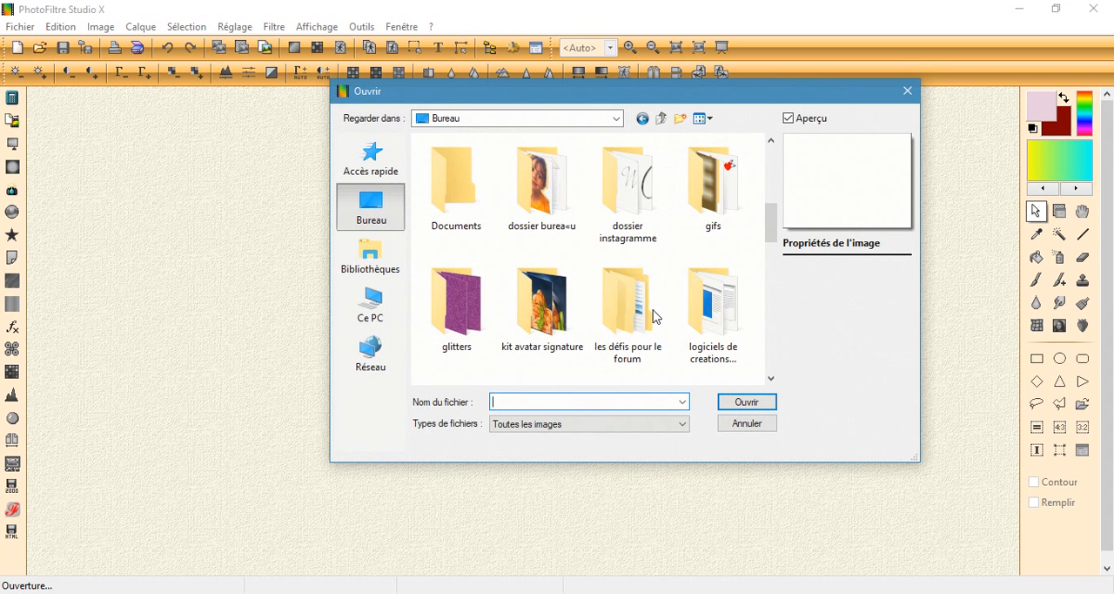
left_click(752, 402)
left_click_drag(732, 261, 517, 174)
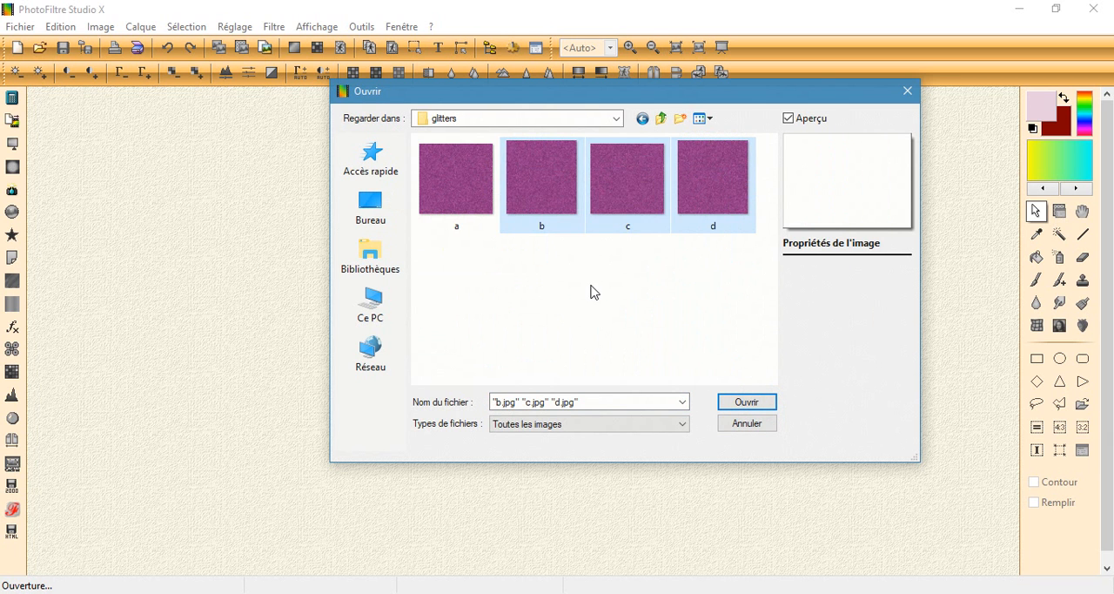
key("BackSpace")
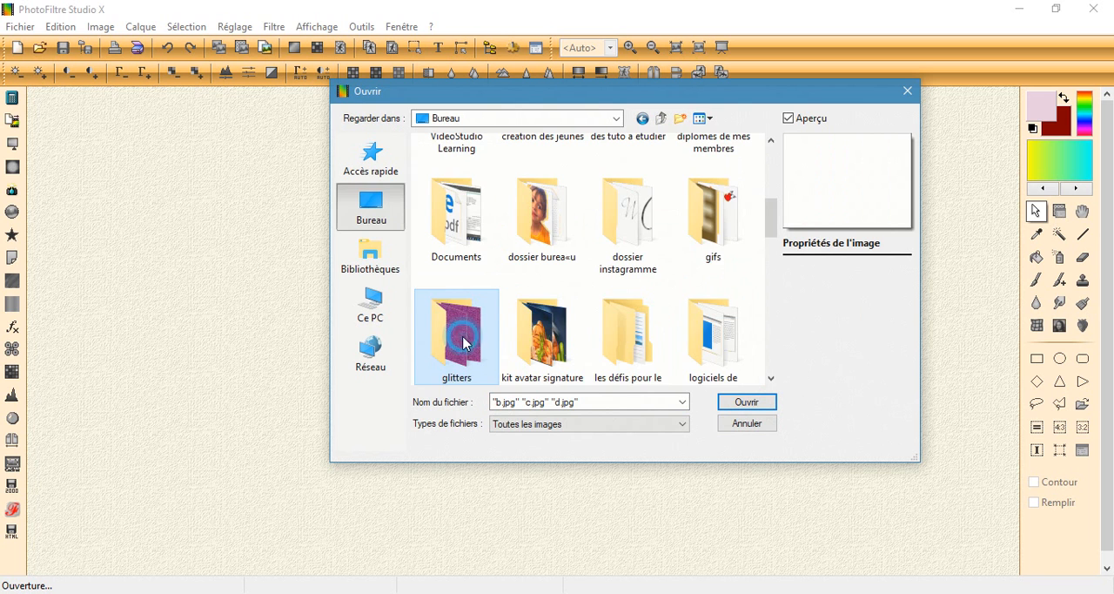
double_click(464, 342)
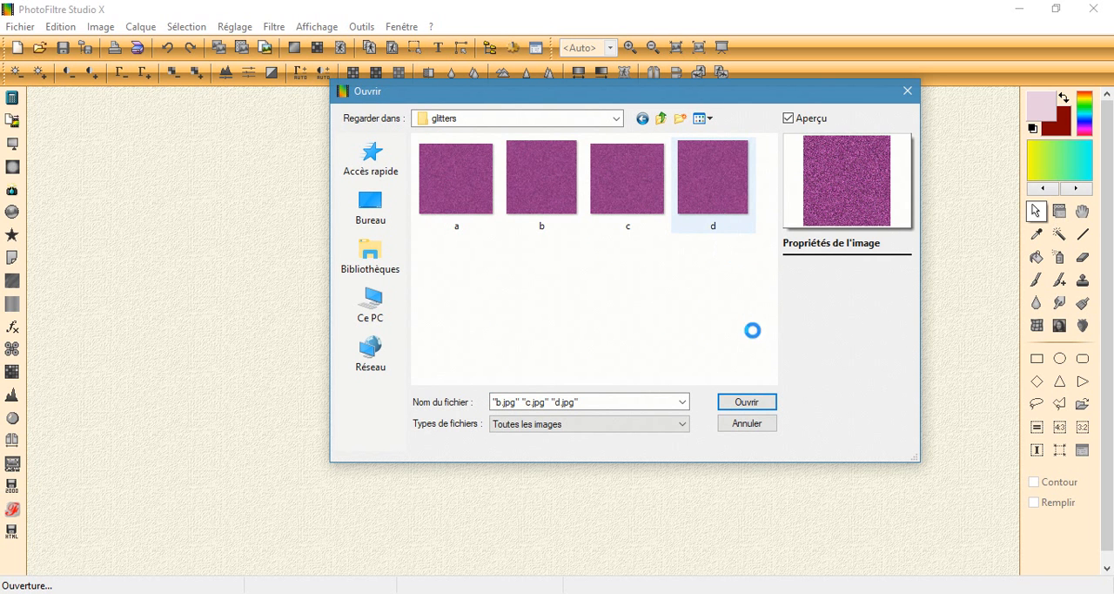
Step: Delete the images d, c and b from the glitters folder
right_click(715, 224)
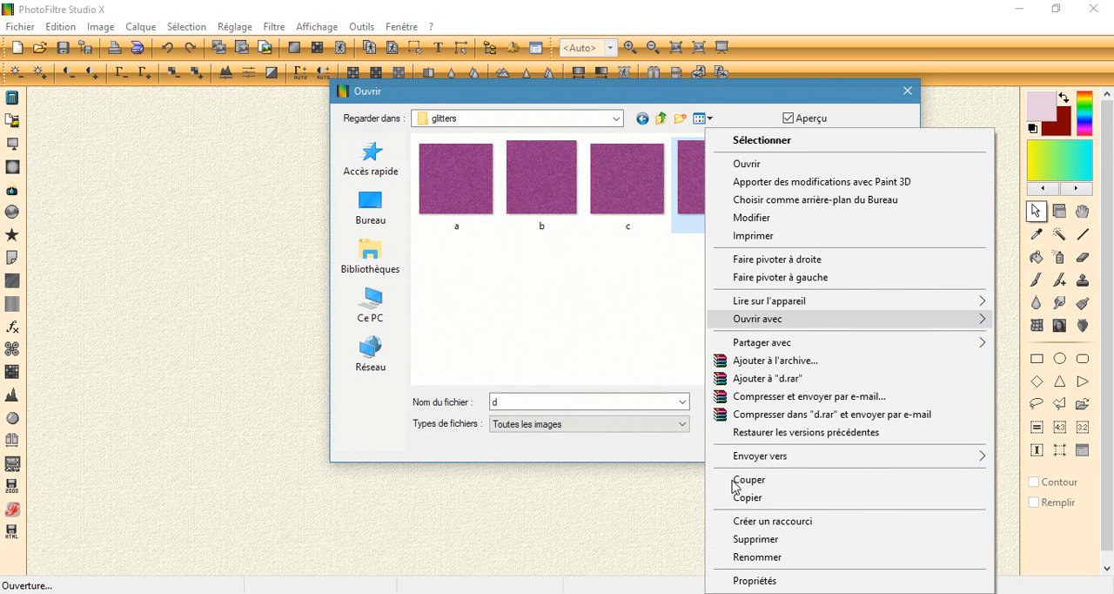
left_click(756, 539)
left_click(630, 192)
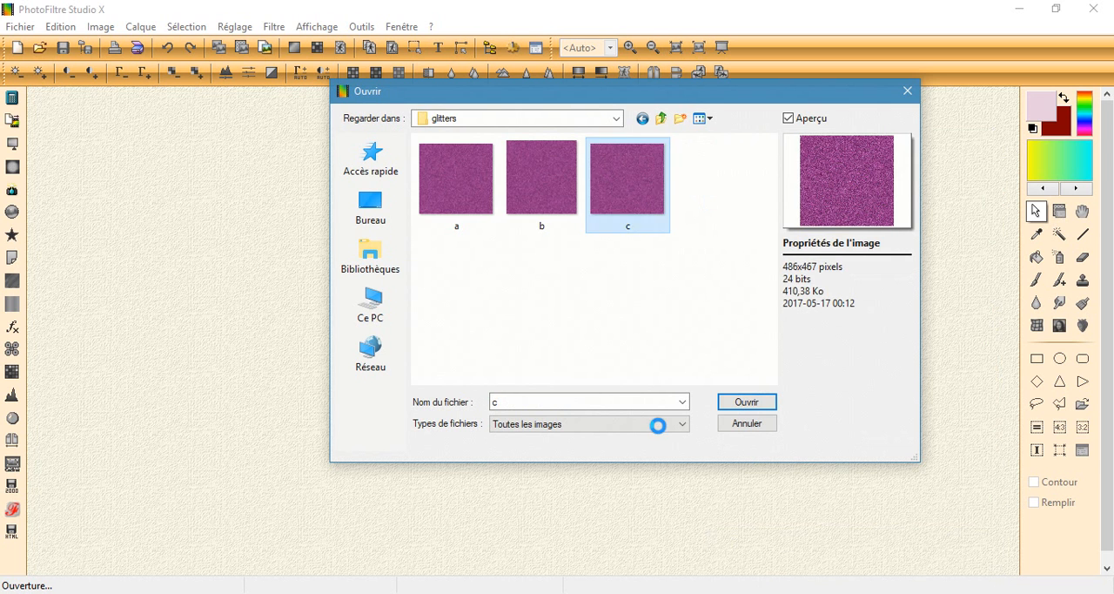
key("shift+F10")
left_click(654, 535)
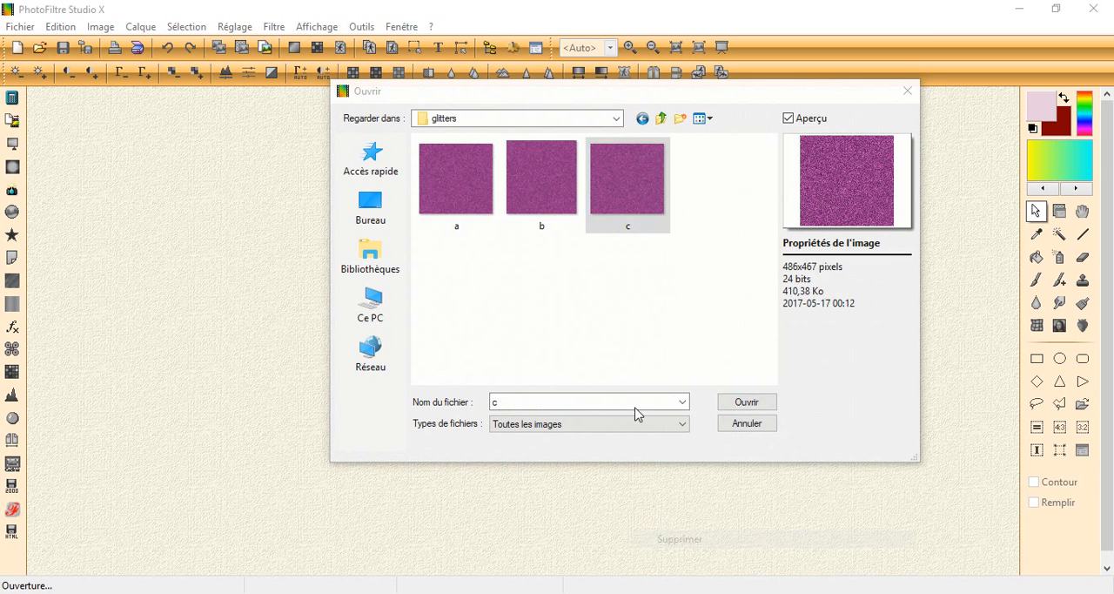
left_click(542, 183)
right_click(541, 184)
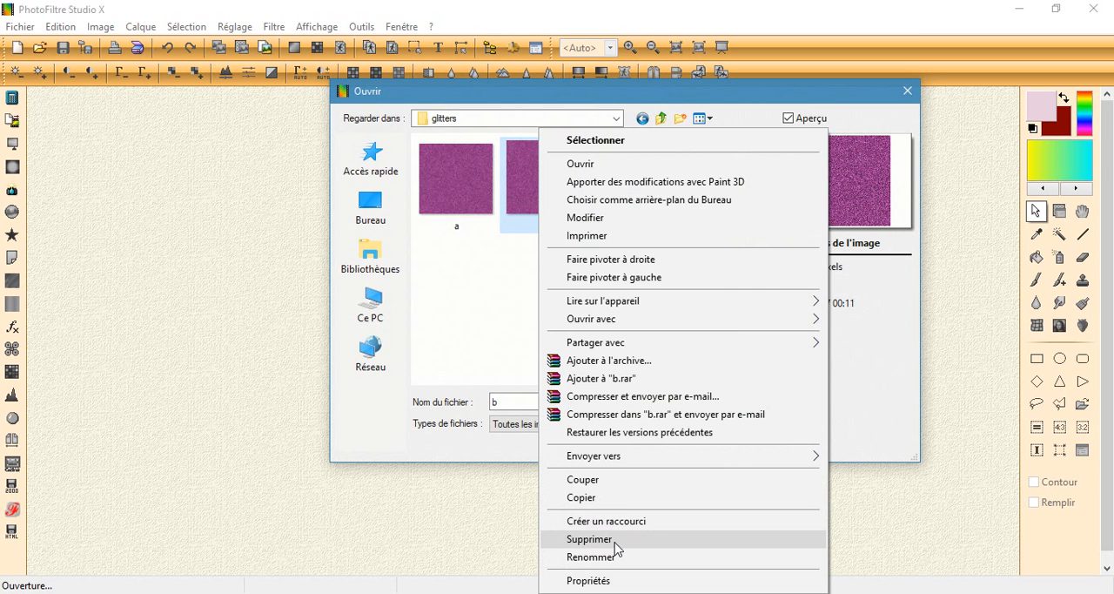
left_click(615, 541)
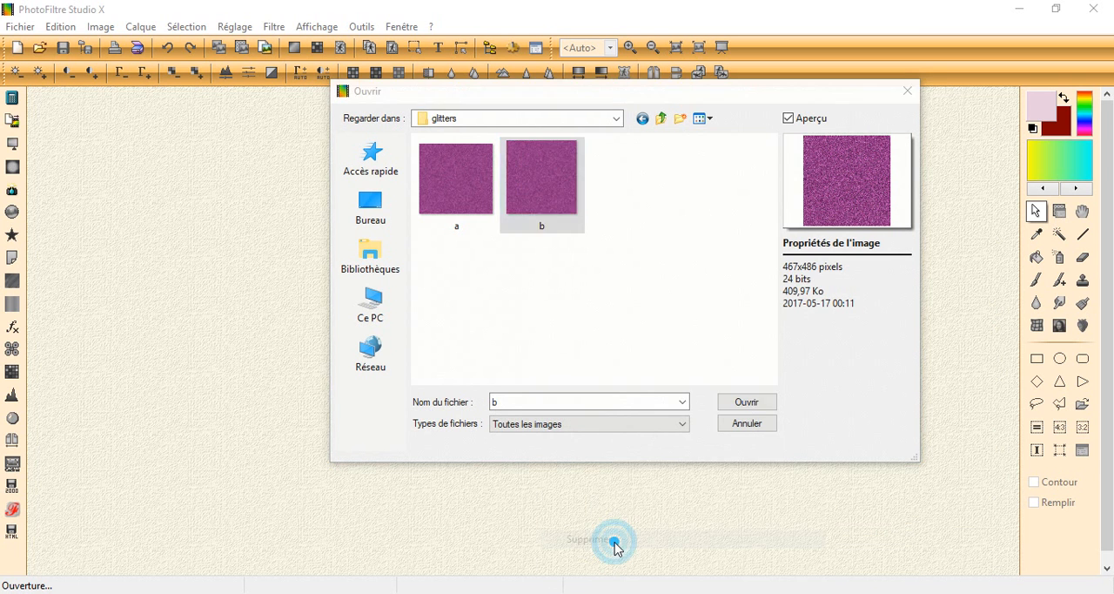
Step: Open image a from the glitters folder and increase its colour saturation
left_click(456, 182)
left_click(762, 401)
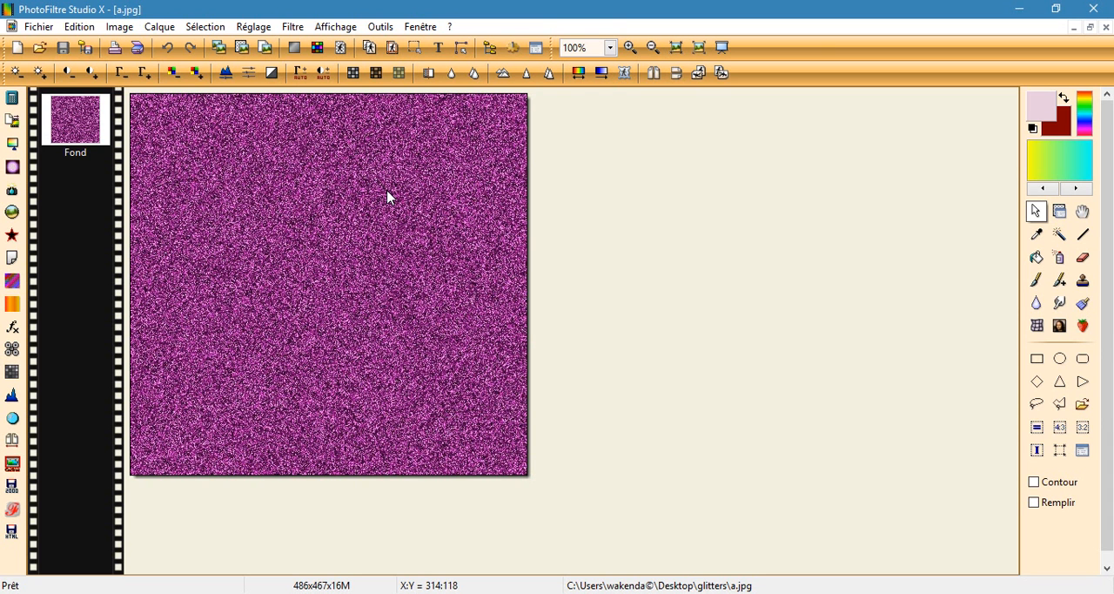
left_click(195, 75)
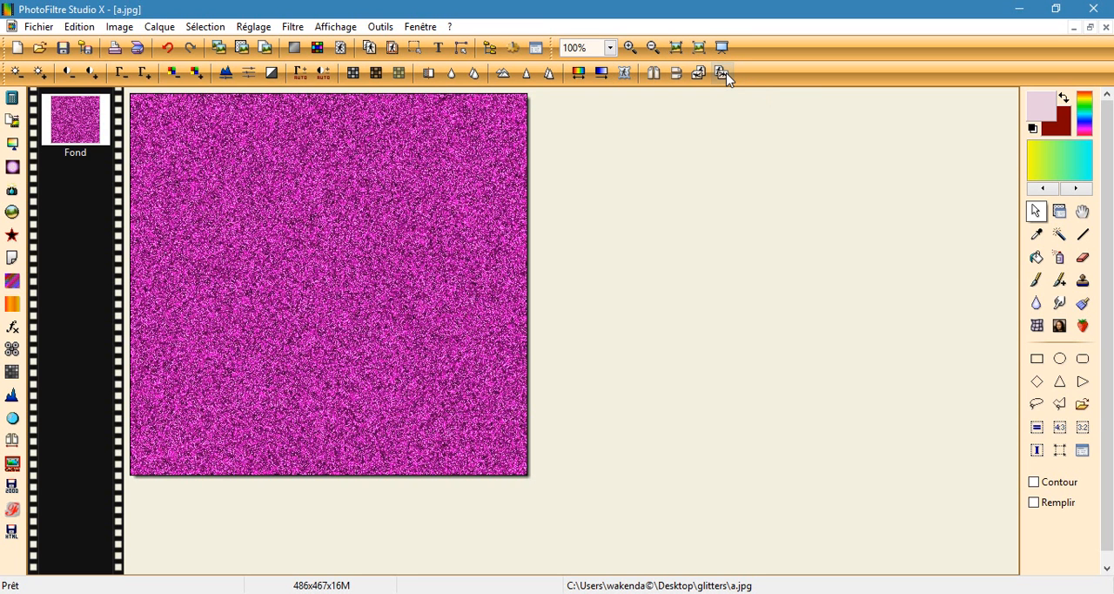
Step: Save the recoloured glitter image as JPEG a in the desktop's glitters folder, overwriting the existing file, with compression 100
left_click(40, 27)
left_click(96, 137)
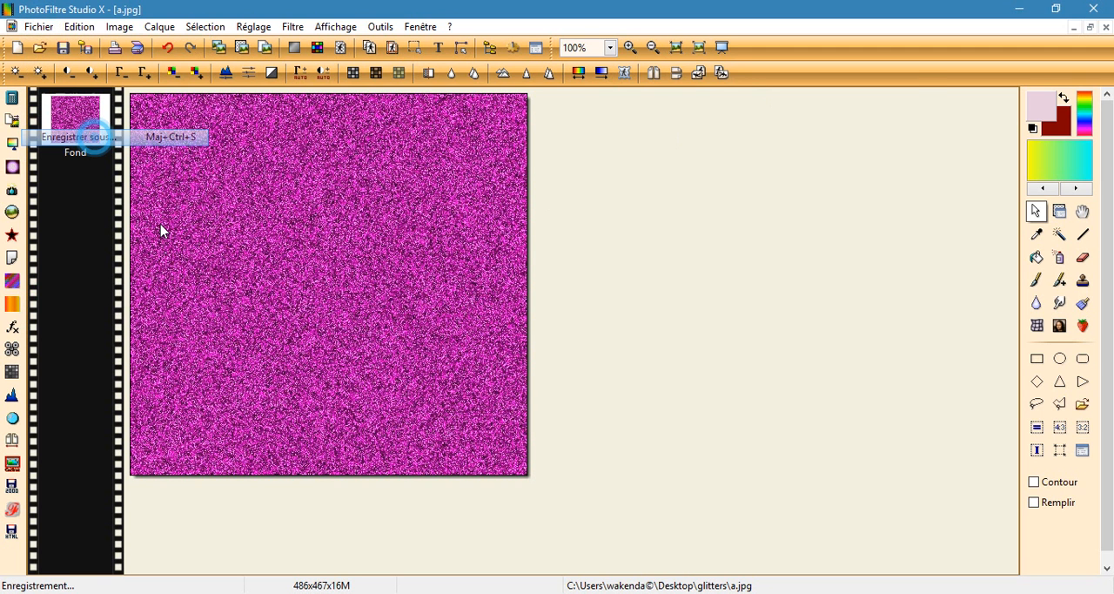
scroll(627, 321, "down", 3)
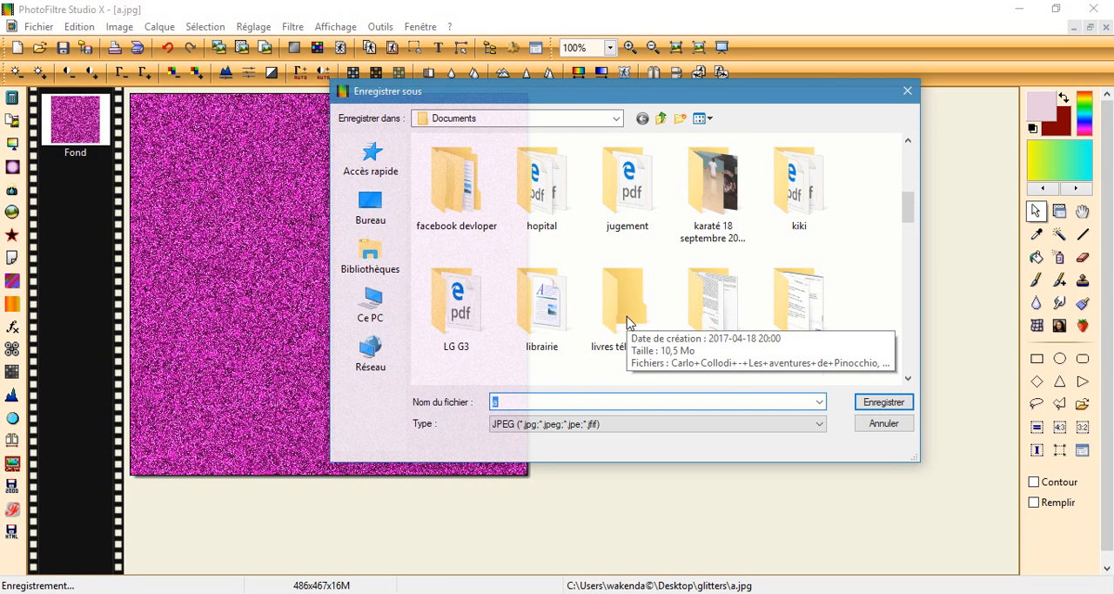
scroll(627, 320, "up", 5)
left_click(370, 206)
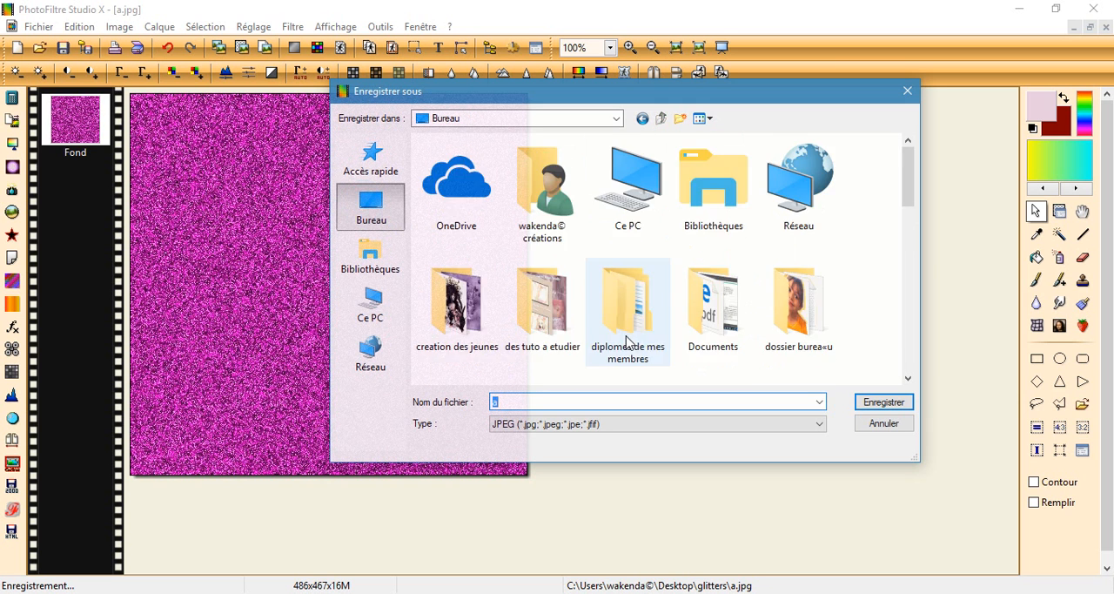
scroll(627, 343, "down", 2)
double_click(628, 261)
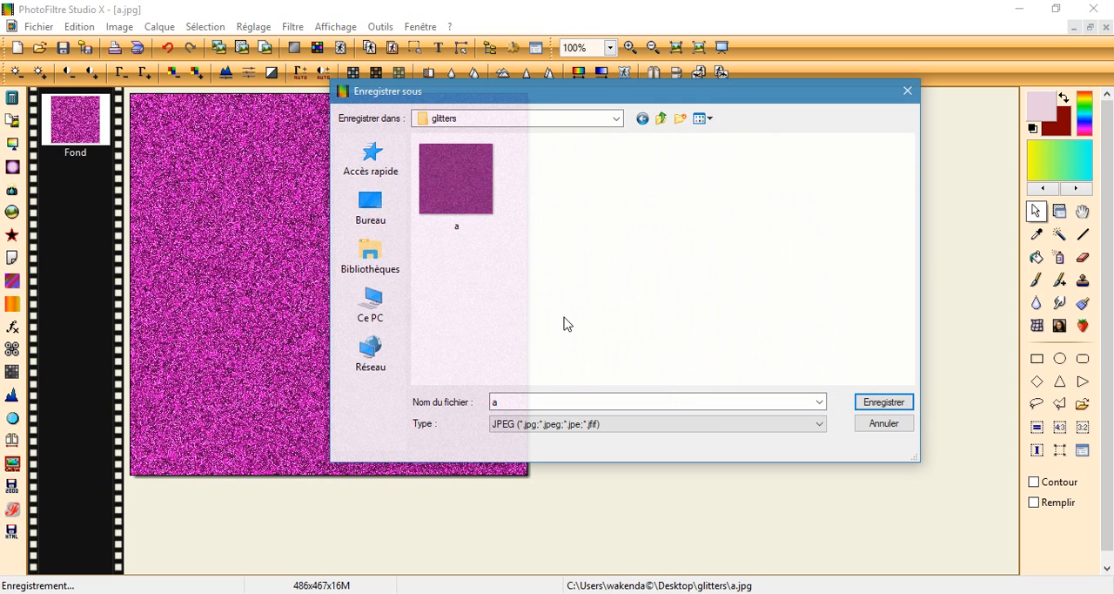
left_click(458, 209)
left_click(906, 402)
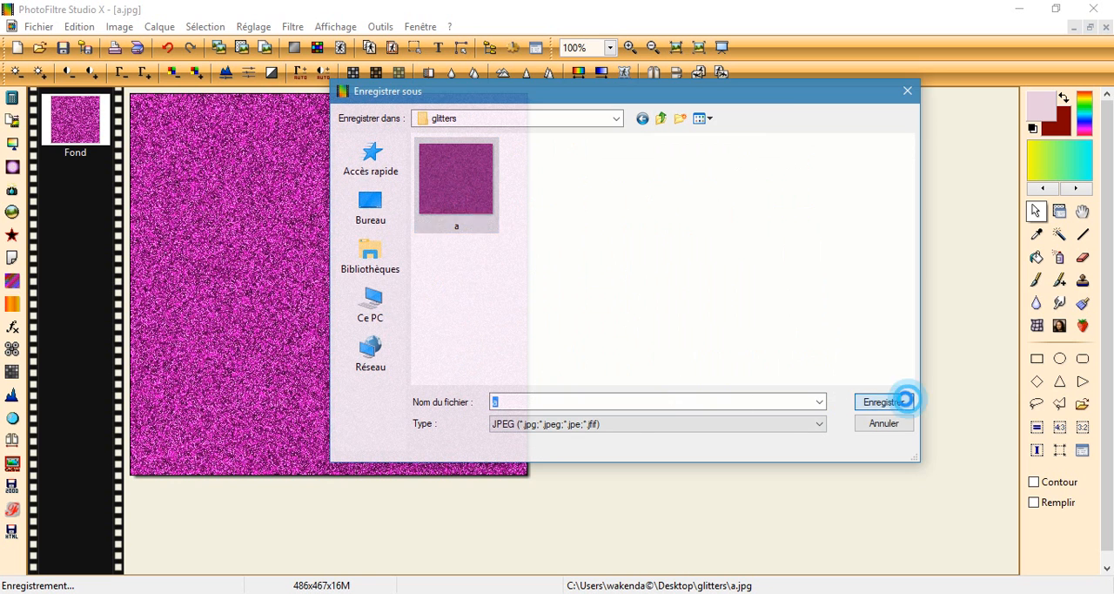
left_click(604, 312)
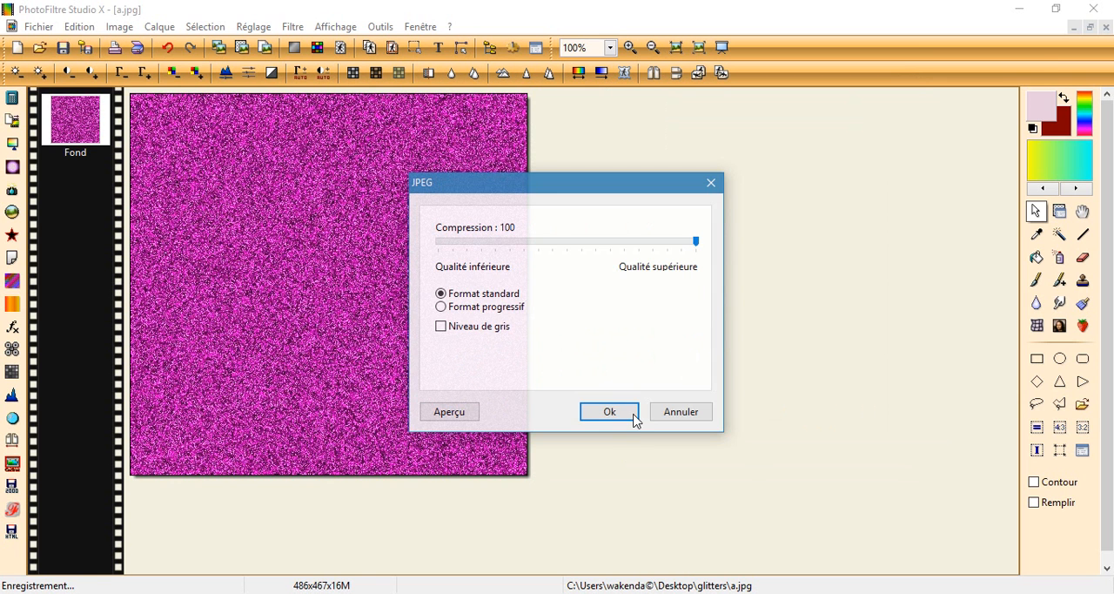
left_click(628, 411)
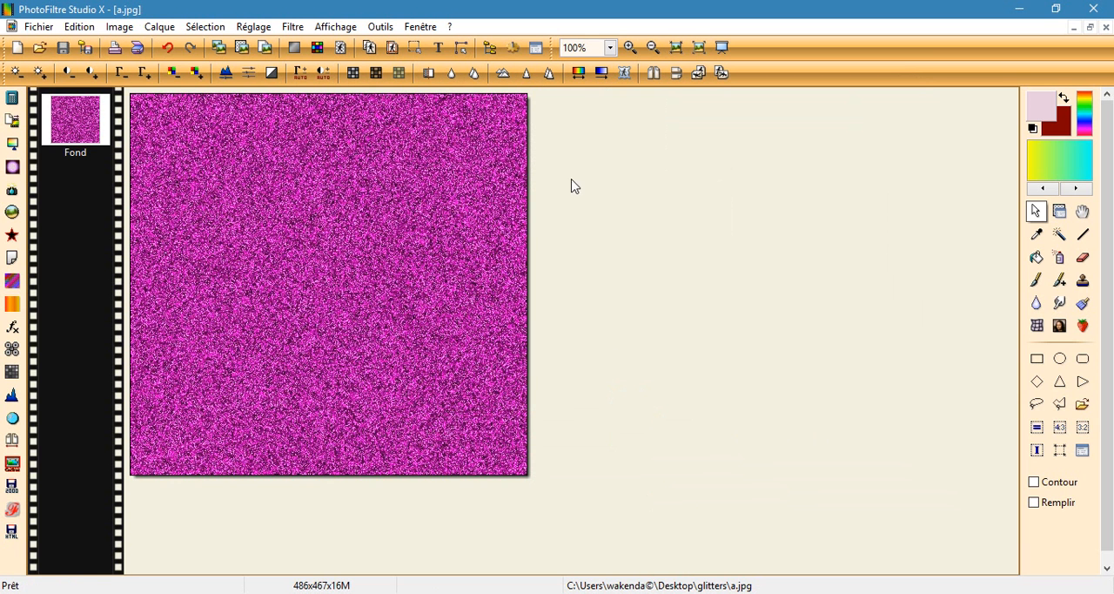
Step: Rotate image a 90° clockwise and save the result as JPEG b in the glitters folder
left_click(721, 73)
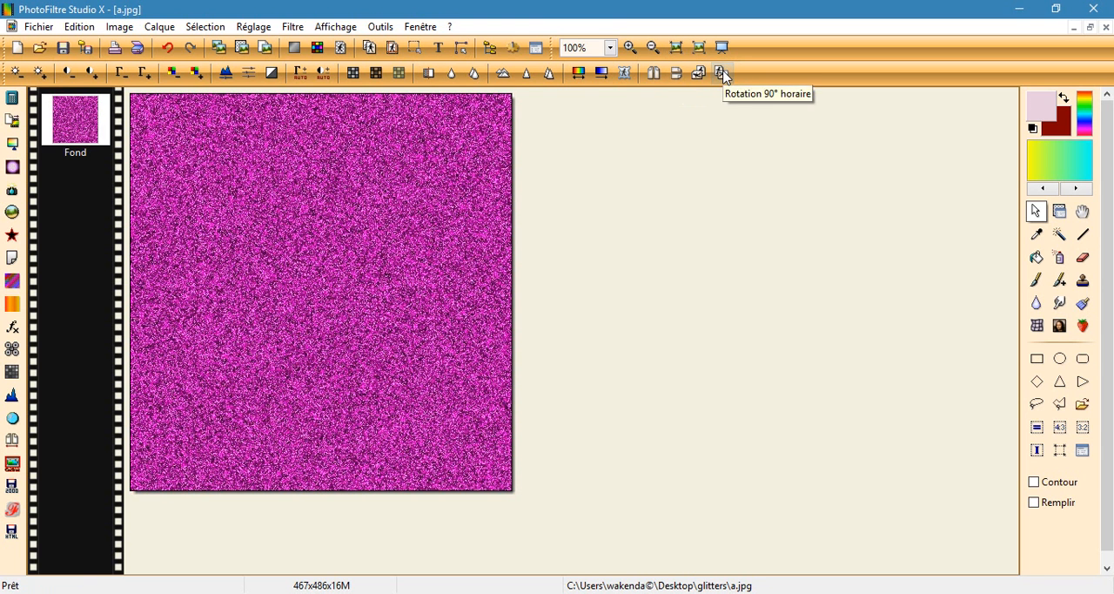
left_click(32, 31)
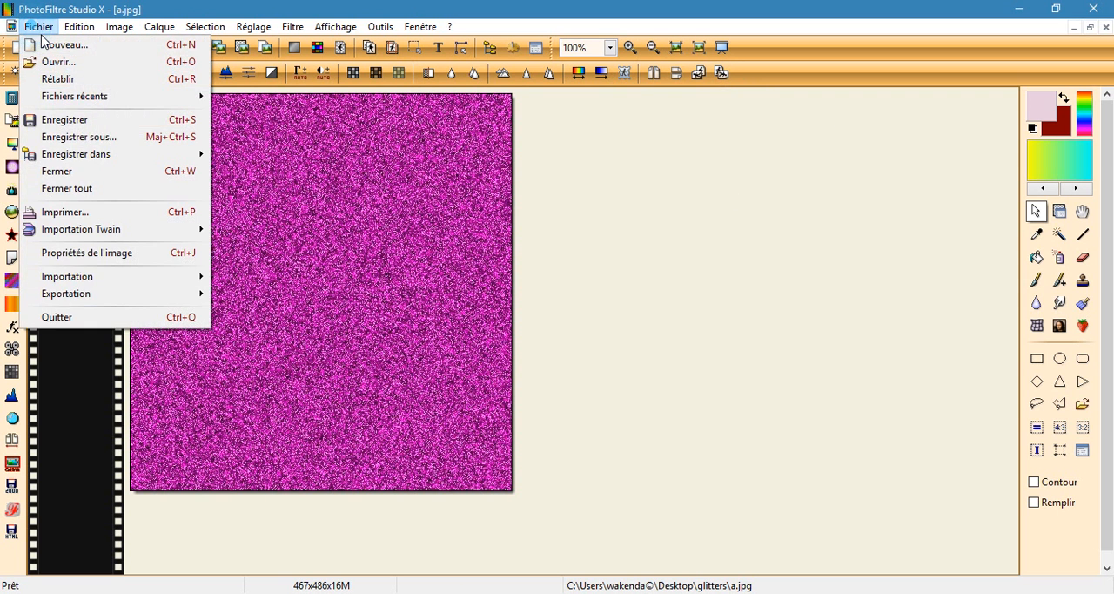
left_click(87, 137)
left_click(501, 403)
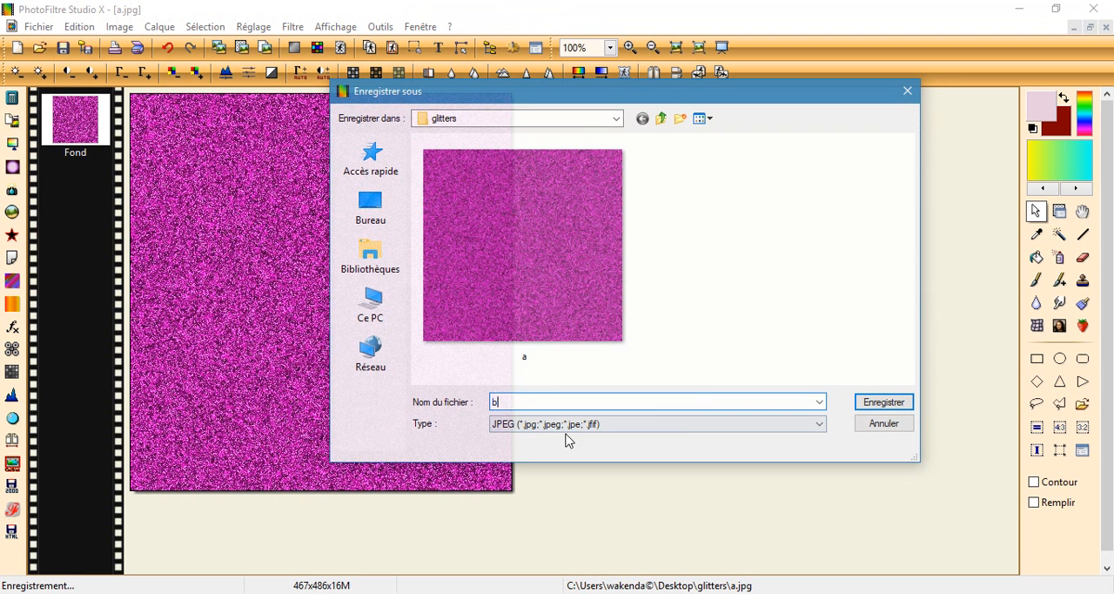
left_click(878, 403)
left_click(609, 411)
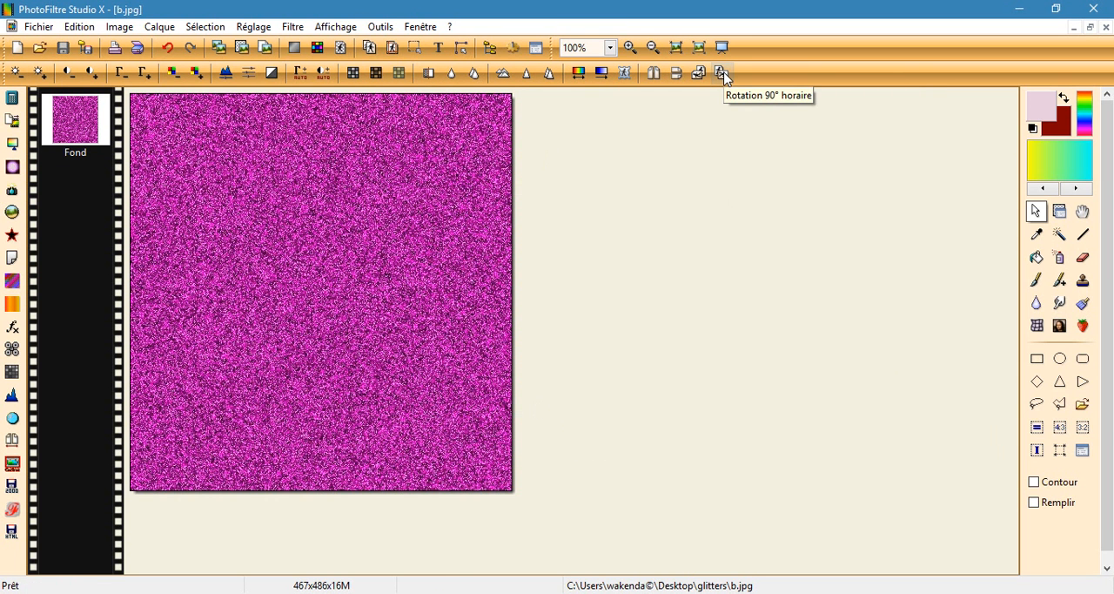
Step: Rotate image b 90° clockwise and save the result as JPEG c in the glitters folder
left_click(723, 74)
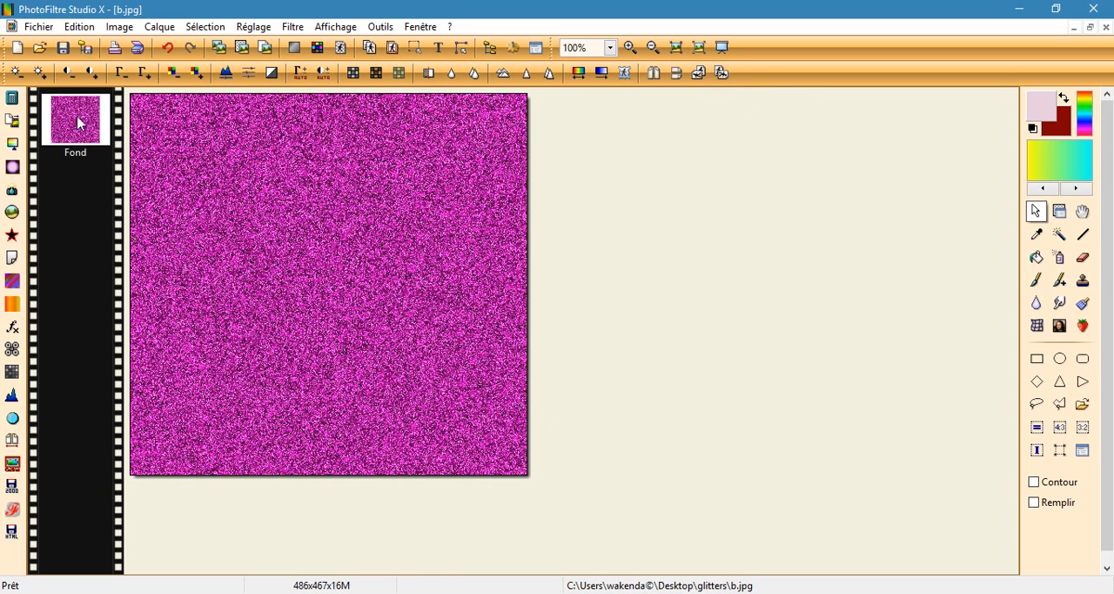
left_click(38, 27)
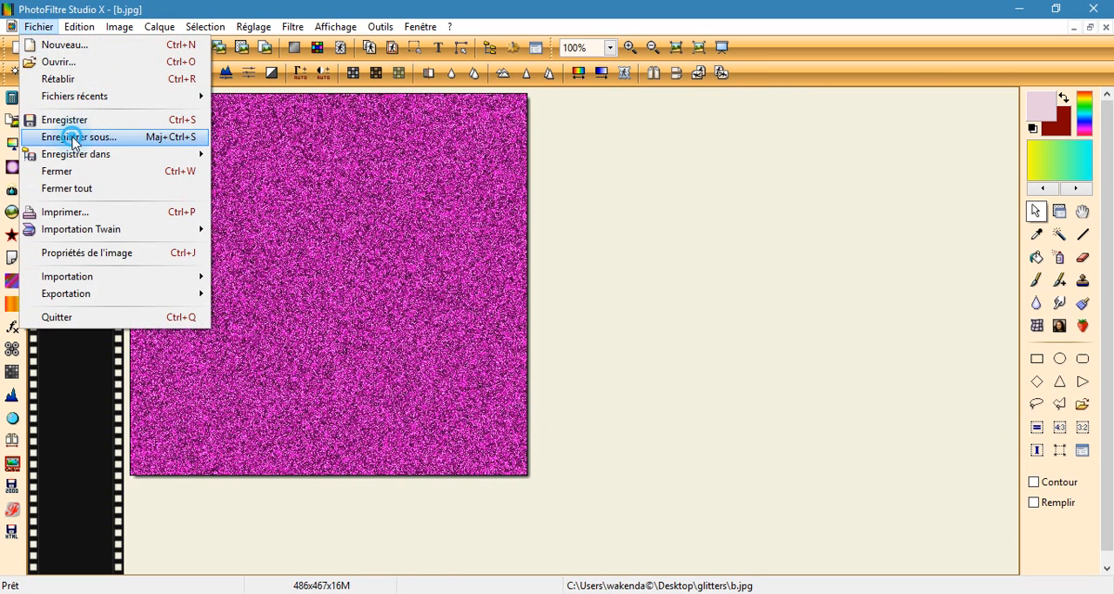
left_click(75, 137)
double_click(494, 399)
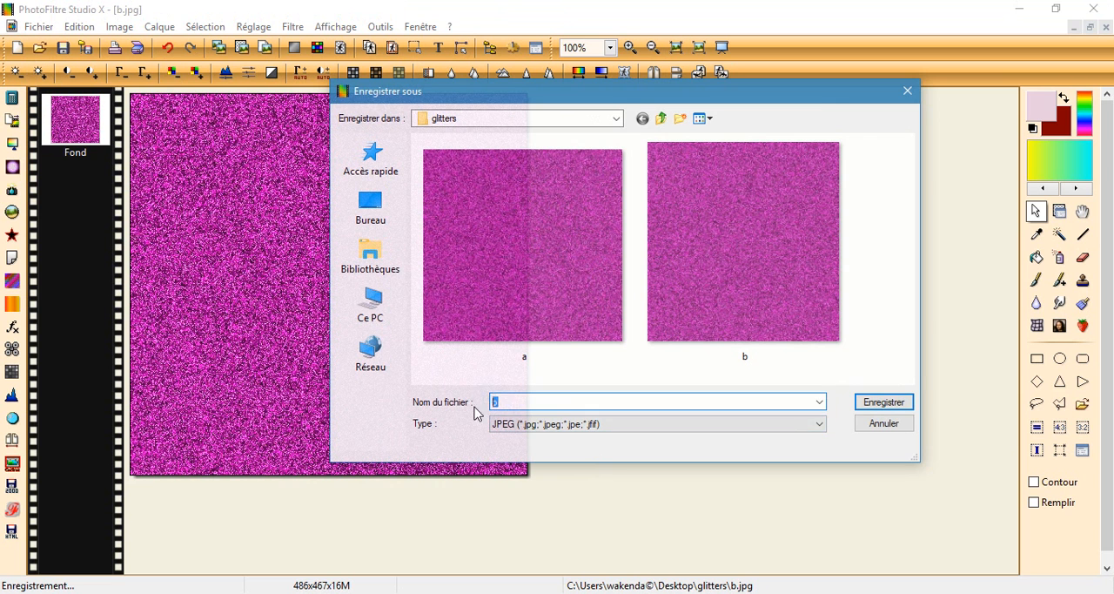
left_click(874, 406)
left_click(618, 416)
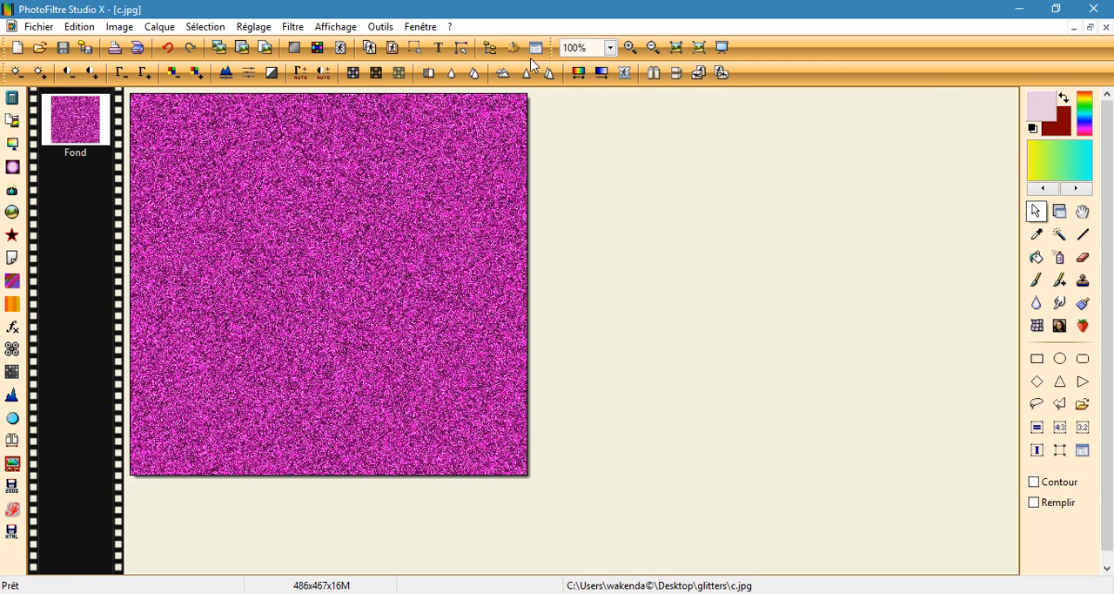
Step: Save image c rotated 90° clockwise as JPEG d in the glitters folder, and close it
left_click(723, 74)
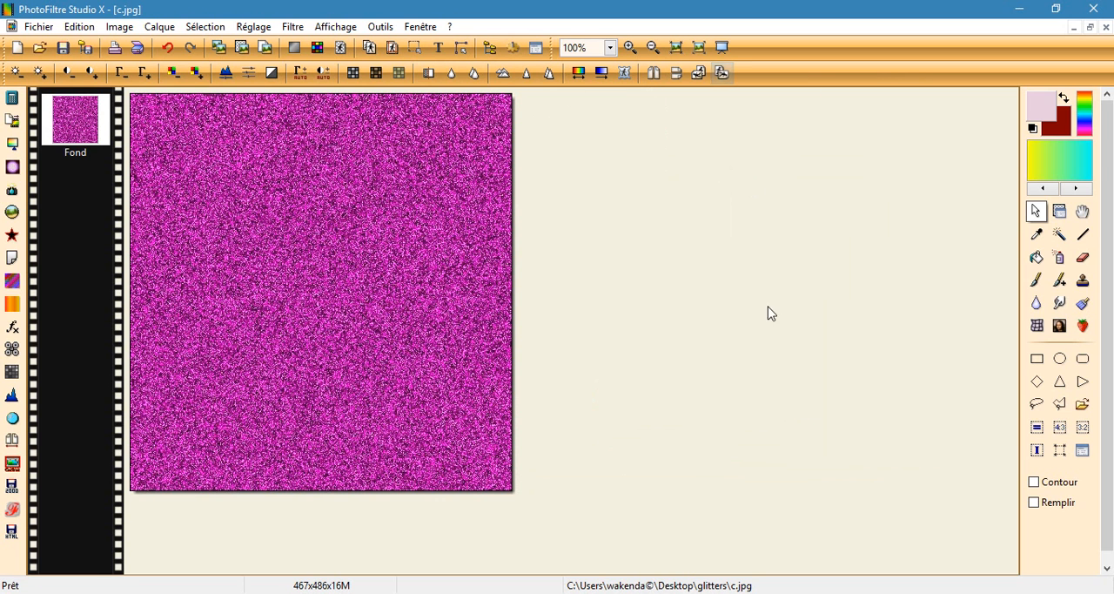
left_click(40, 26)
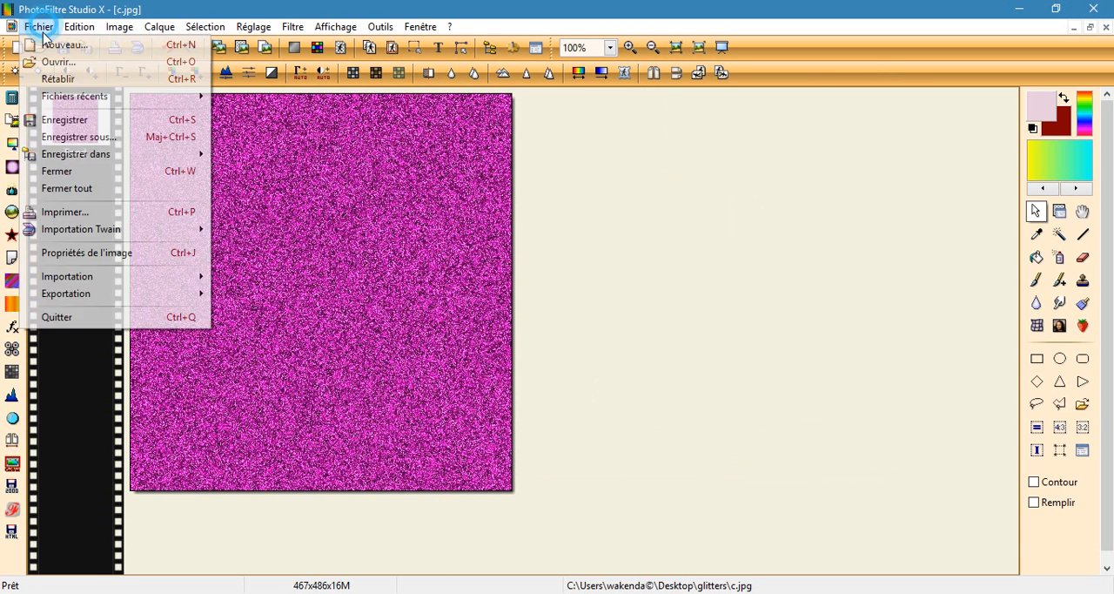
left_click(61, 142)
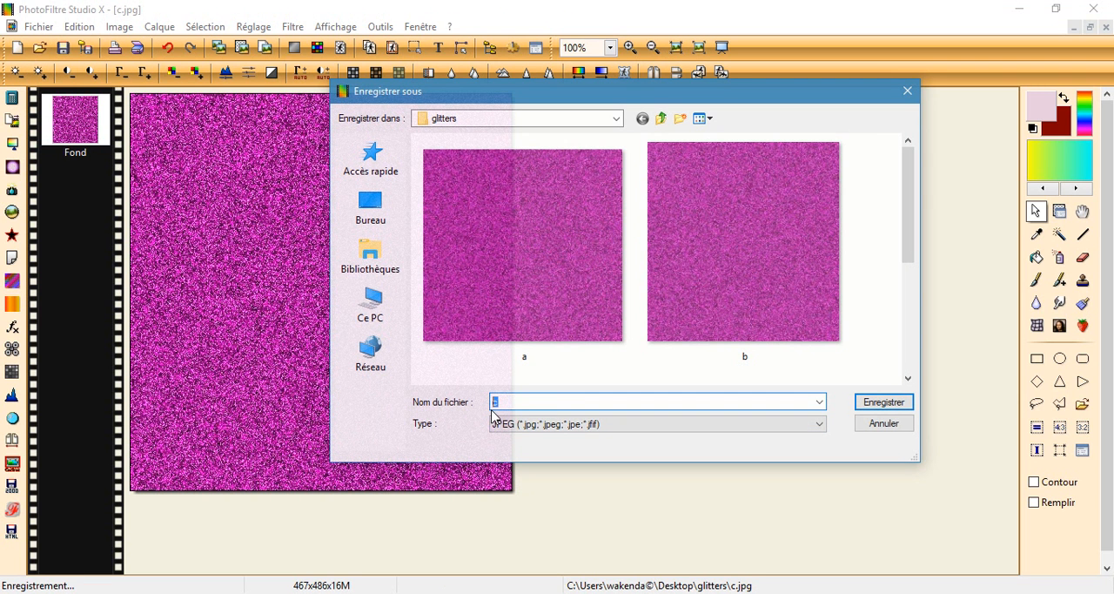
left_click(899, 405)
left_click(631, 412)
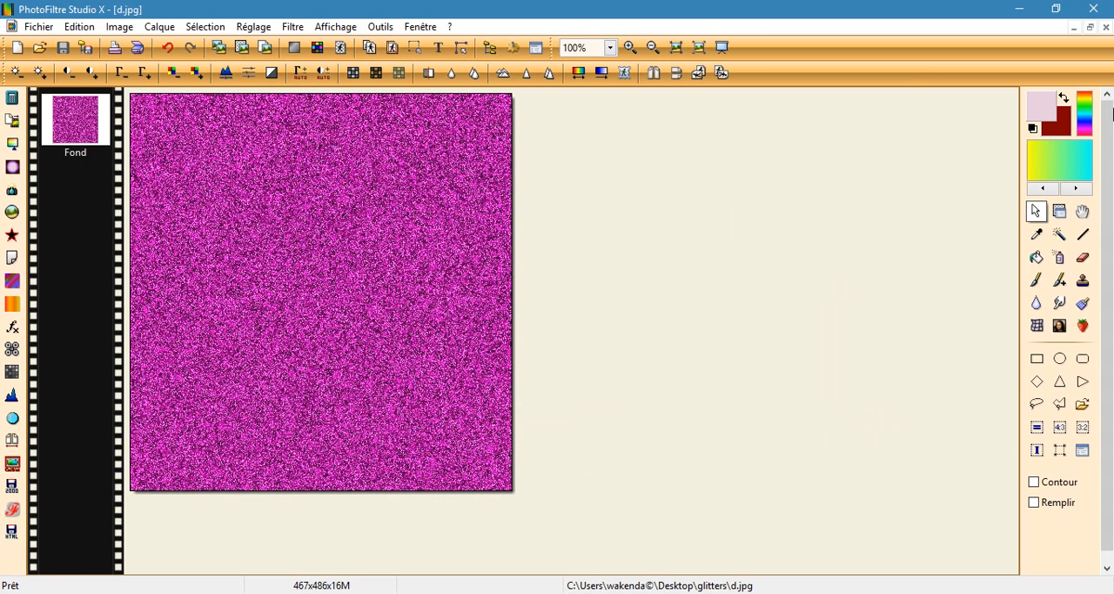
left_click(1106, 27)
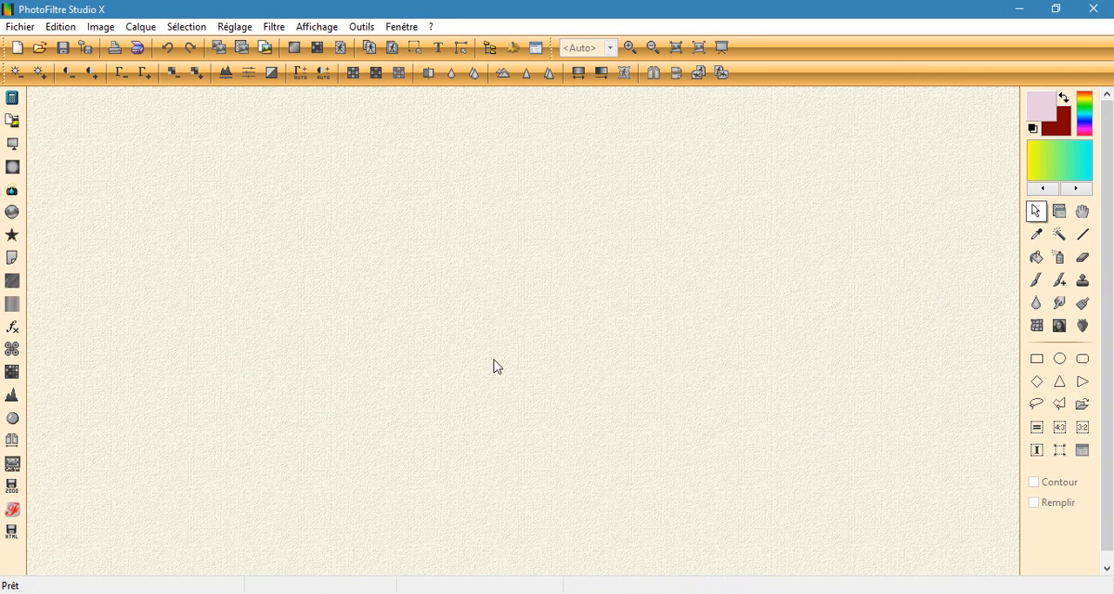
Step: Create a new blank white image of 900 x 700 pixels
left_click(18, 47)
left_click(575, 473)
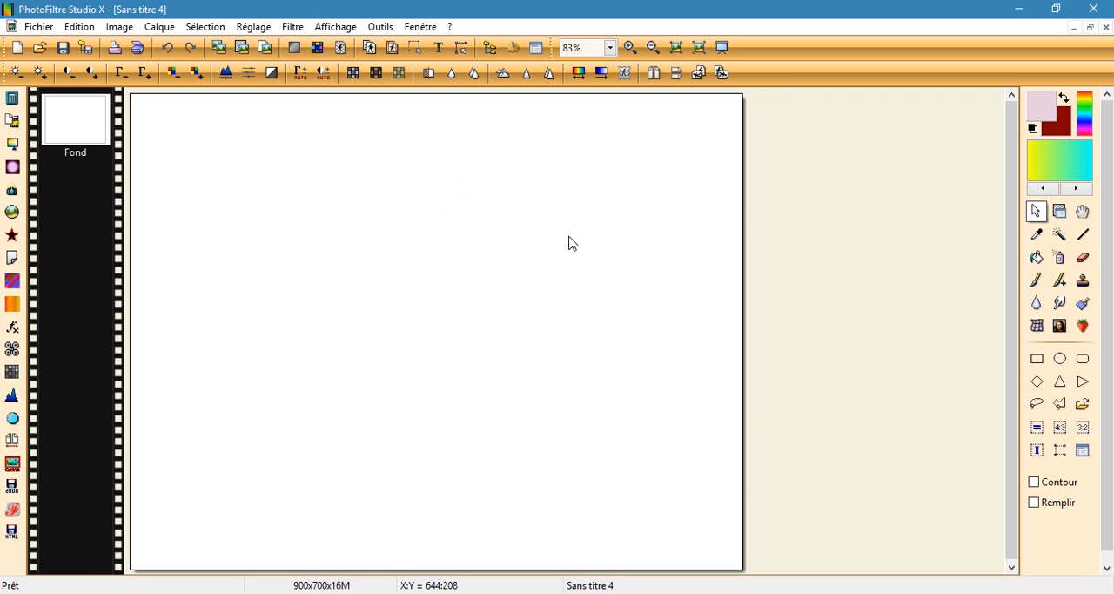
Step: Try to set glitter image a from the desktop's glitters folder as the text fill pattern with no text entered
left_click(439, 48)
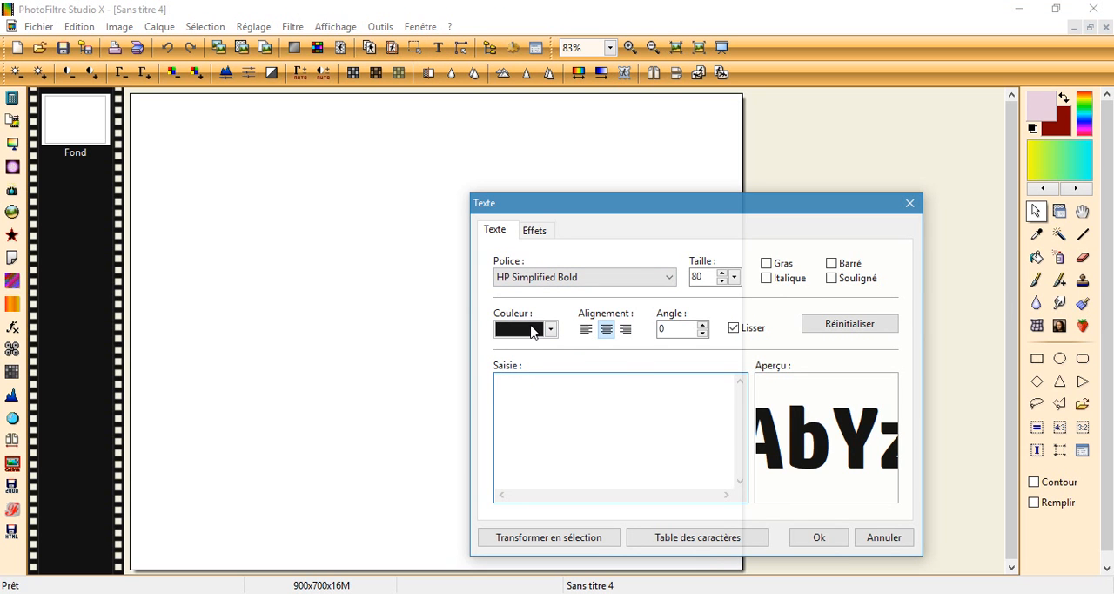
left_click(530, 231)
left_click(499, 477)
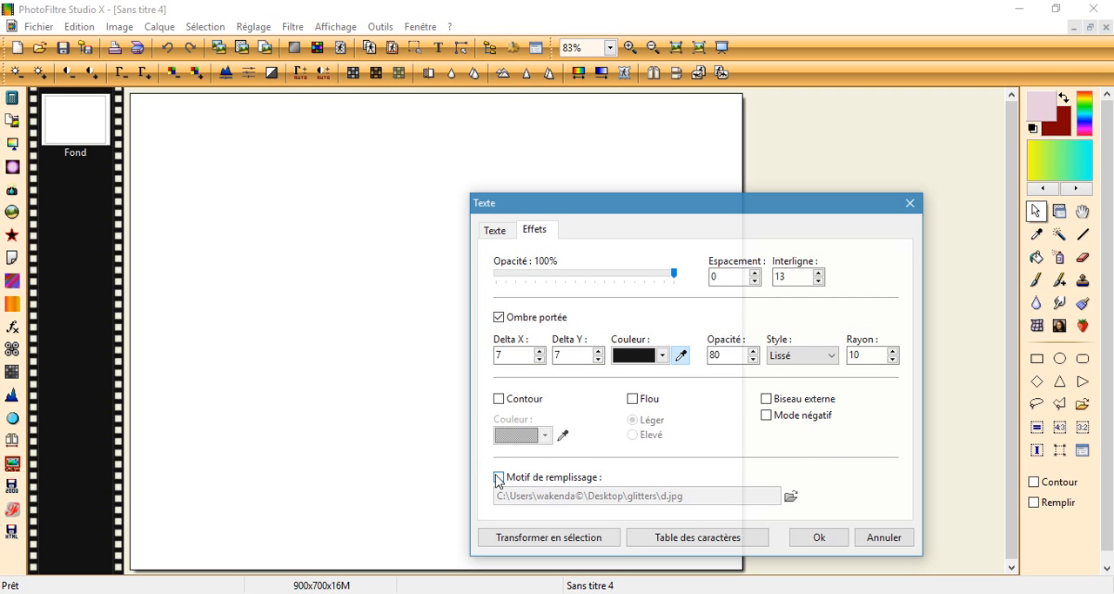
left_click(499, 477)
left_click(788, 496)
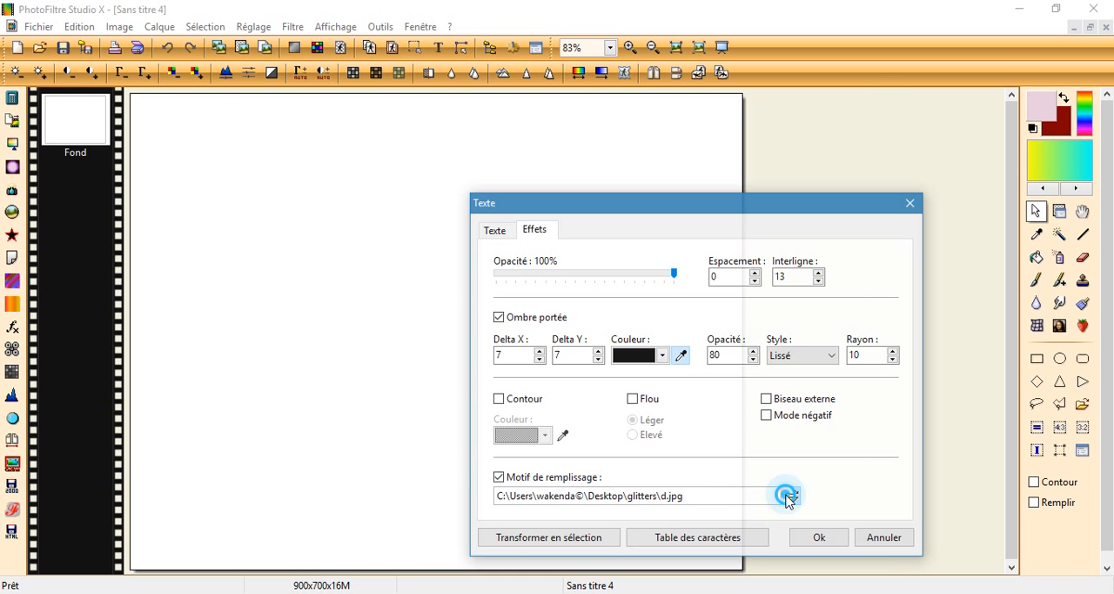
left_click(302, 209)
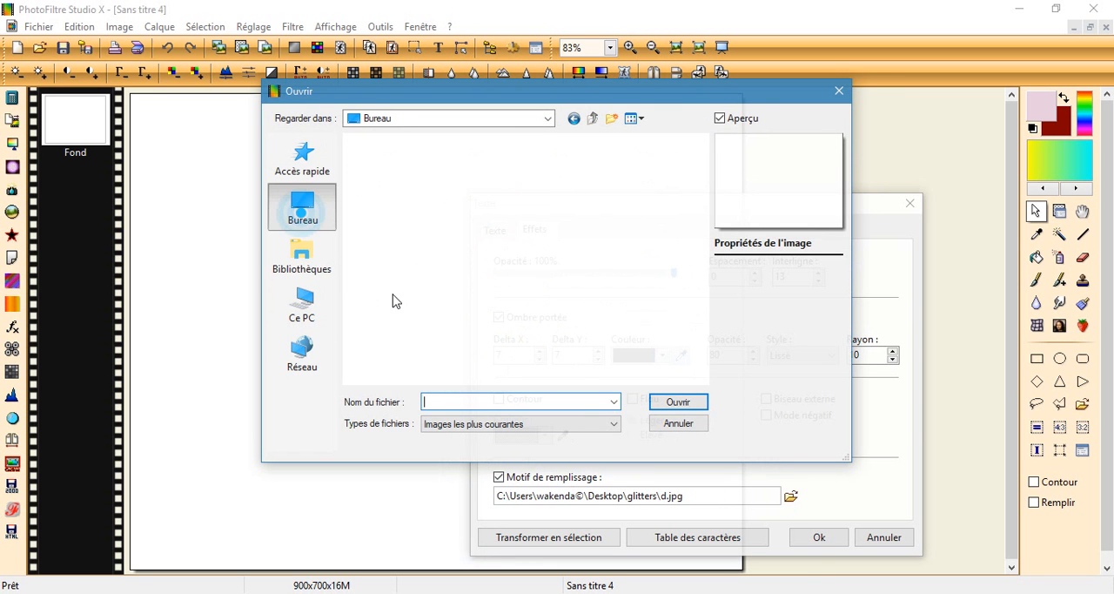
scroll(435, 316, "down", 3)
scroll(436, 316, "up", 2)
left_click(398, 225)
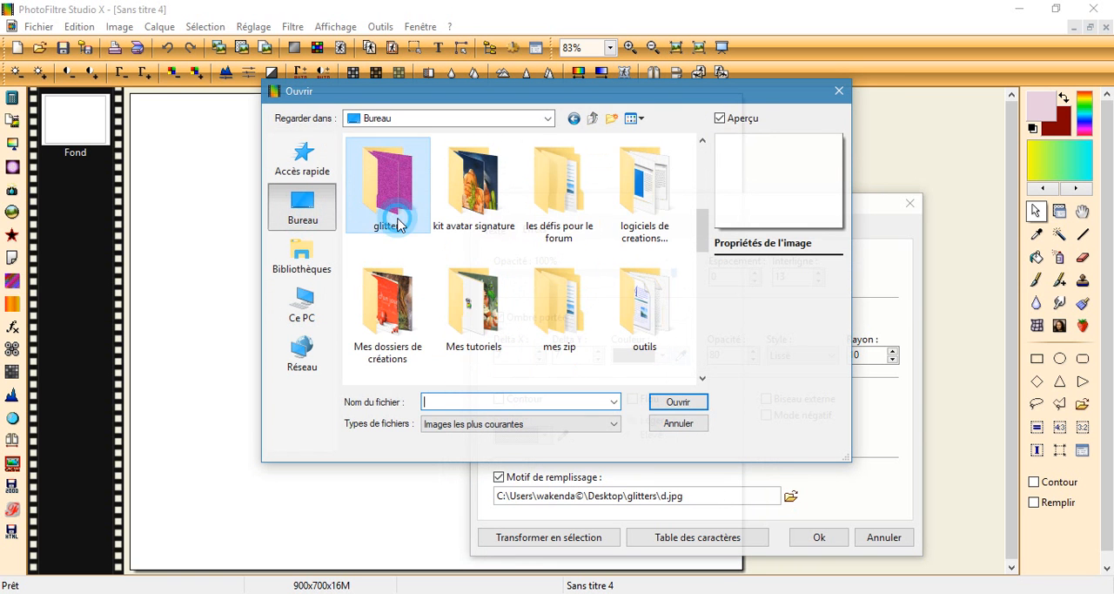
left_click(398, 224)
left_click(402, 194)
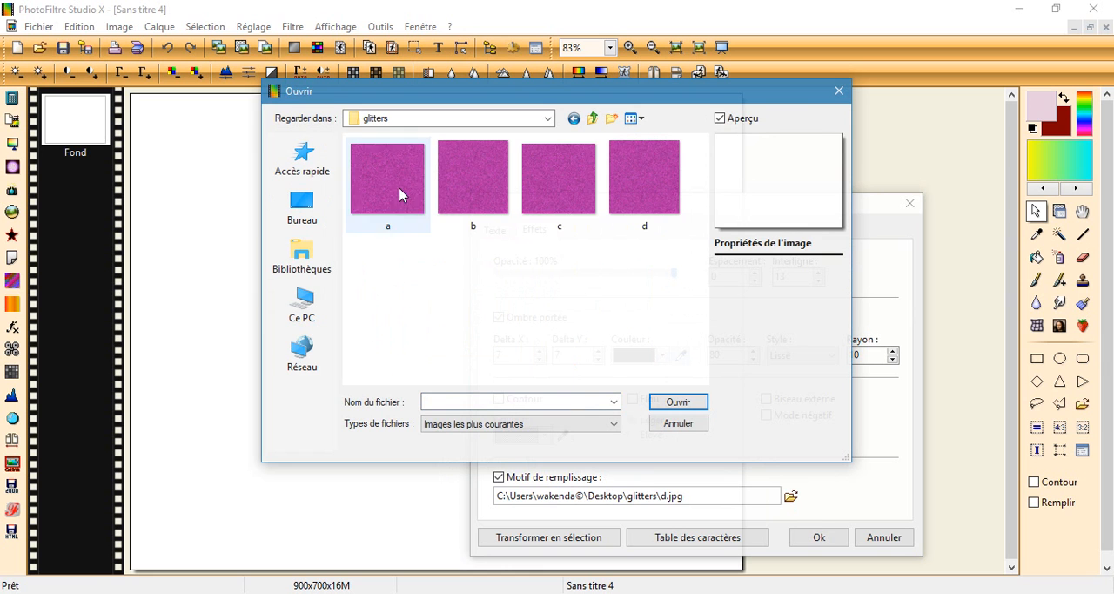
left_click(699, 403)
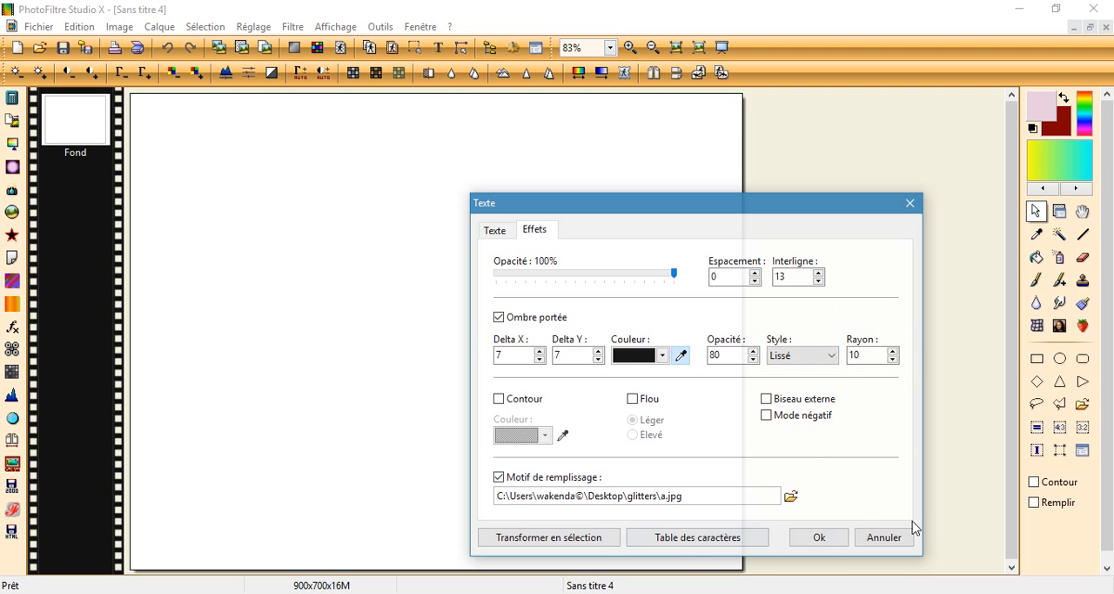
left_click(822, 538)
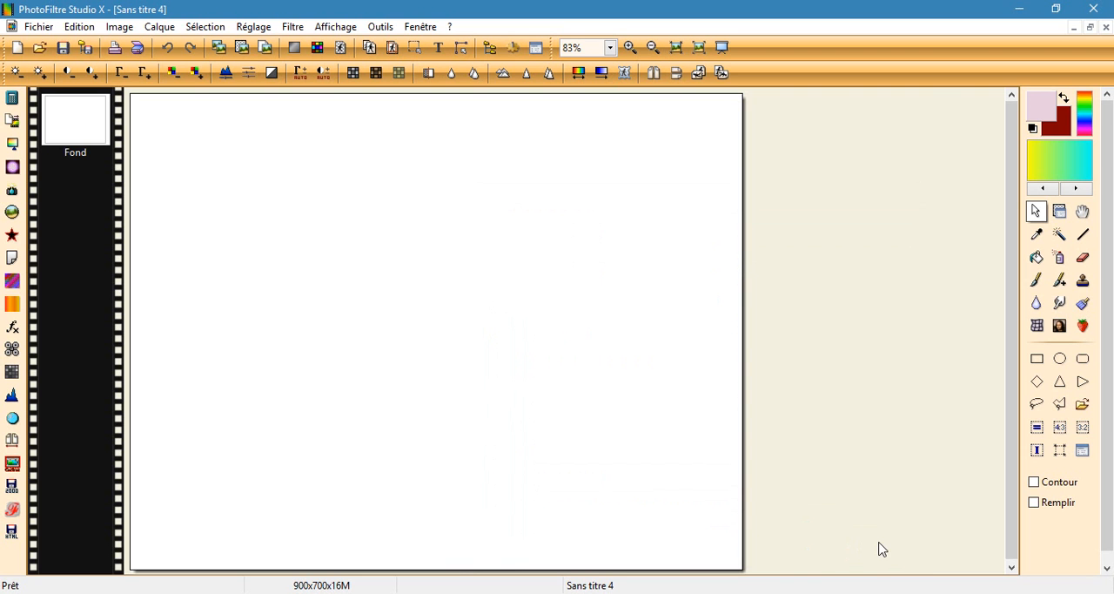
Step: Start a new text on the blank image and enter "libellule wakenda" as its content
left_click(438, 47)
left_click(498, 231)
left_click(533, 231)
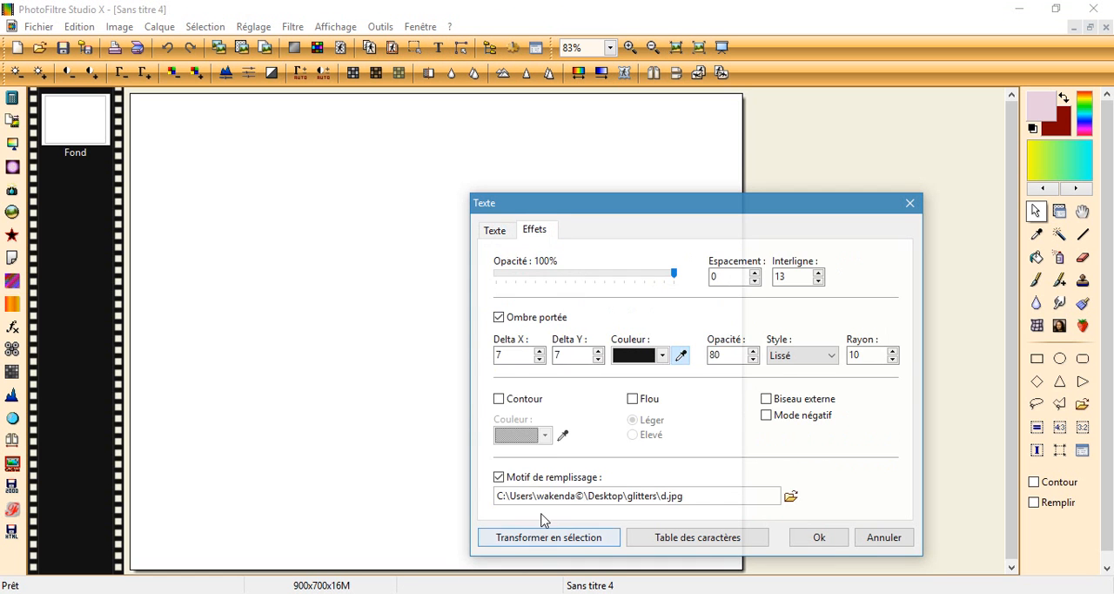
left_click(498, 229)
left_click(544, 406)
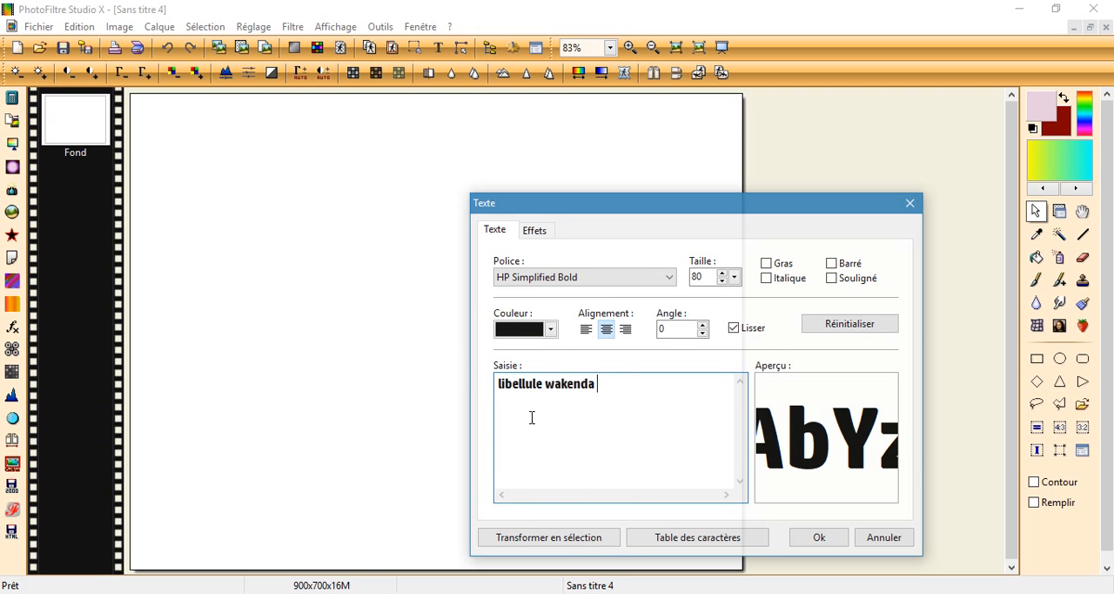
Step: Fill the text with glitter image a from the desktop's glitters folder, place it, and convert the text layer to an image layer
left_click(533, 229)
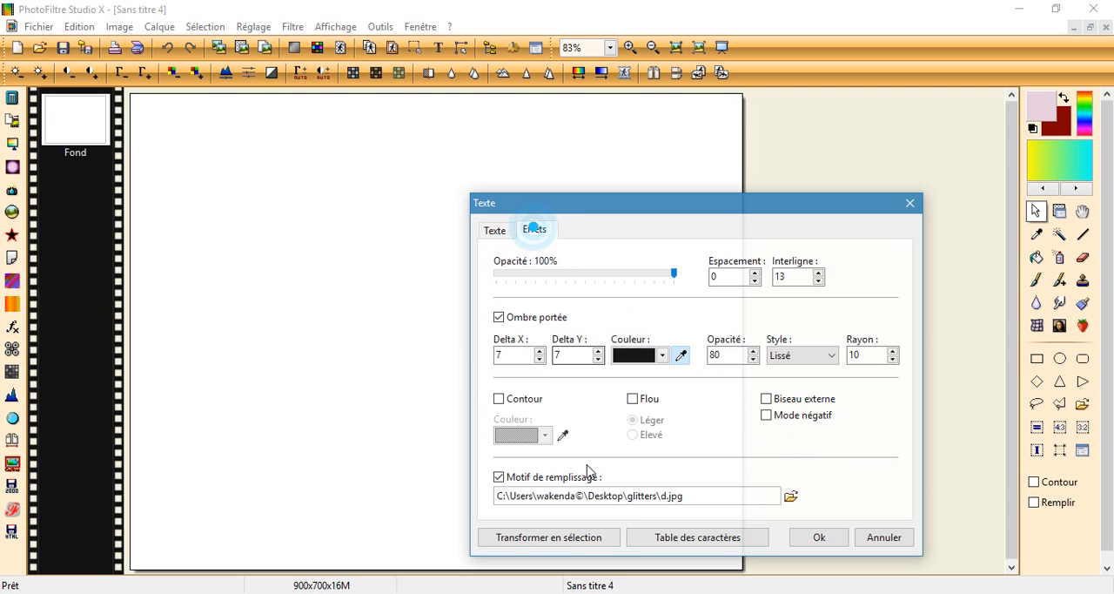
left_click(789, 495)
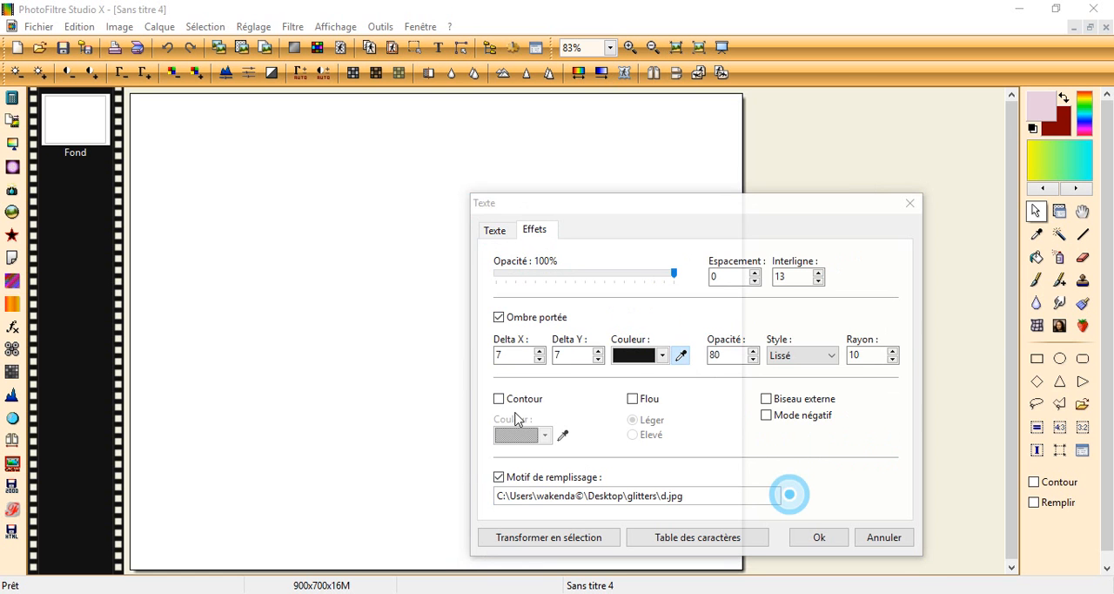
left_click(302, 218)
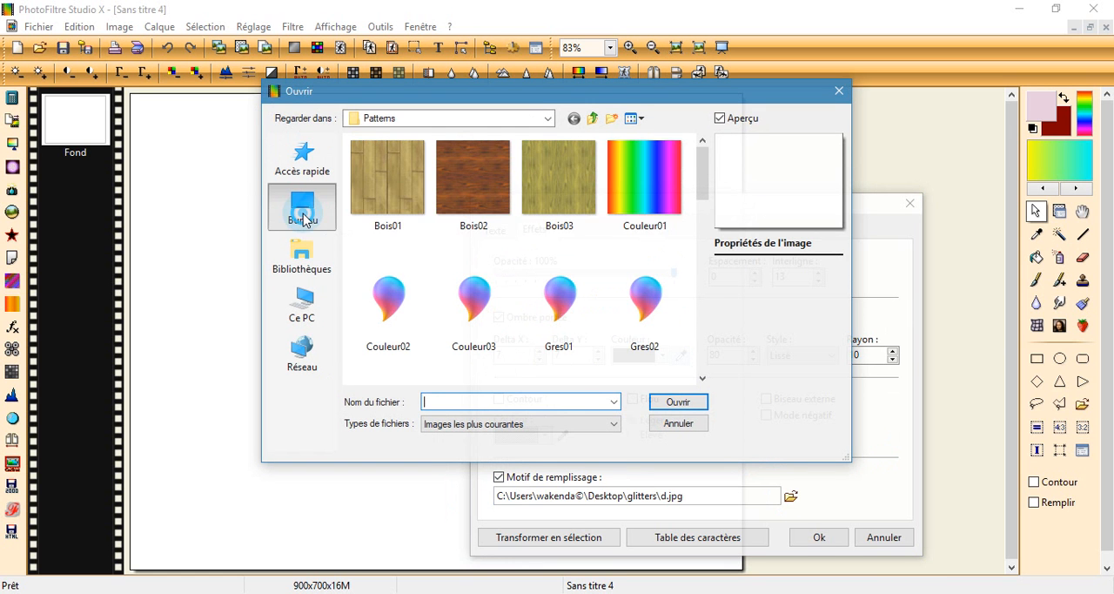
scroll(517, 281, "down", 2)
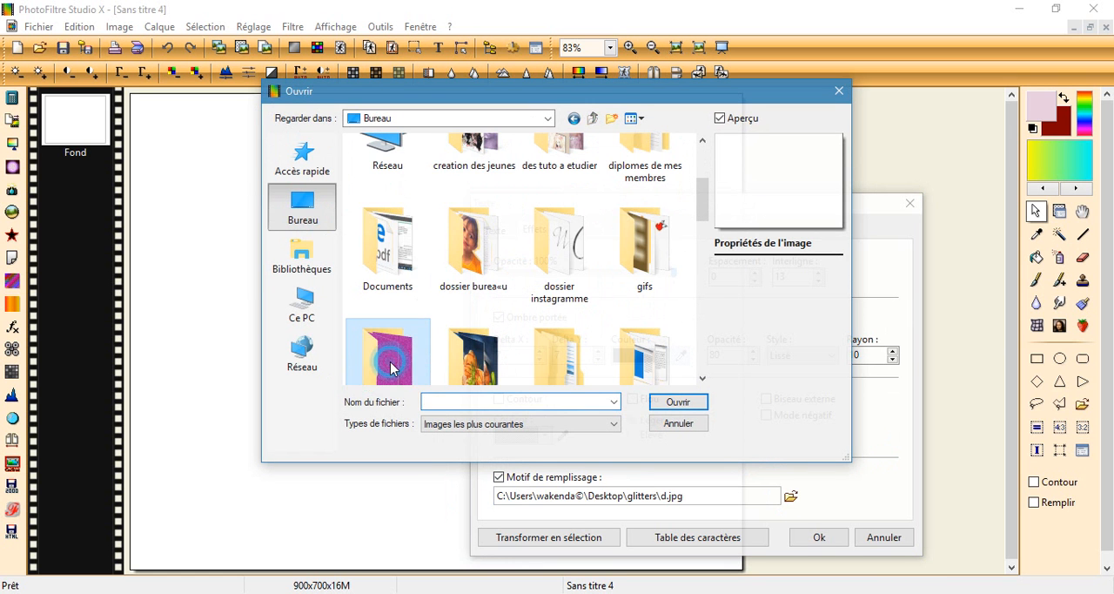
double_click(388, 362)
left_click(681, 404)
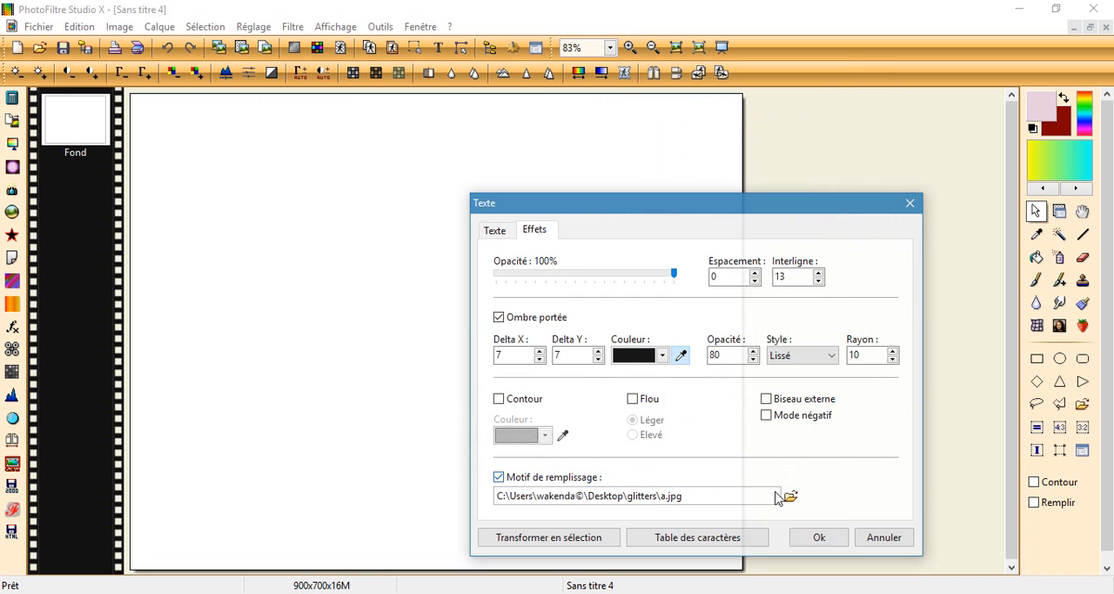
left_click(830, 539)
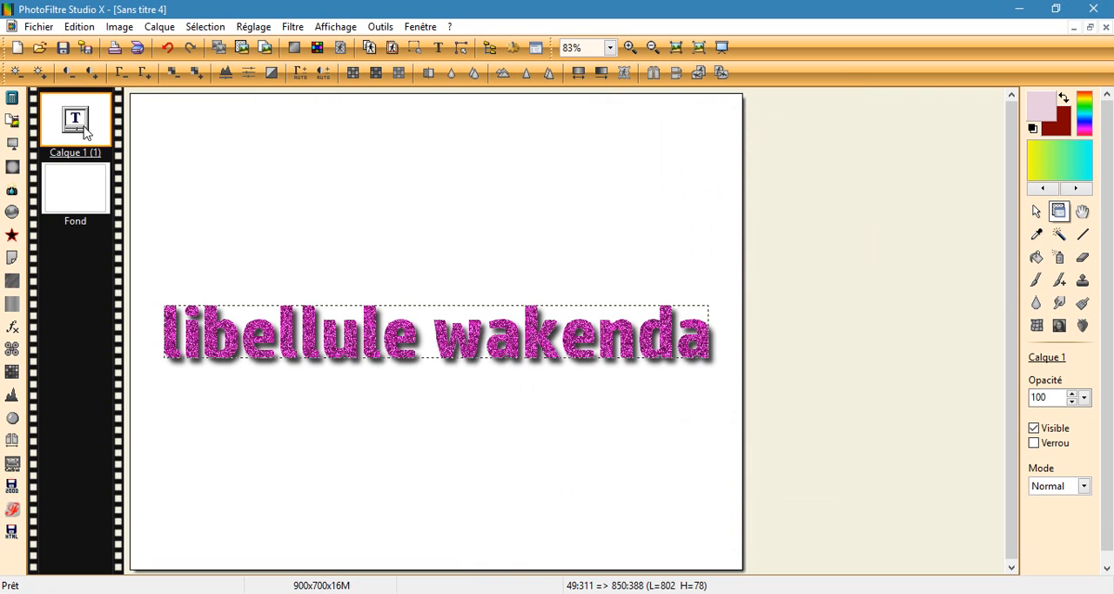
right_click(83, 125)
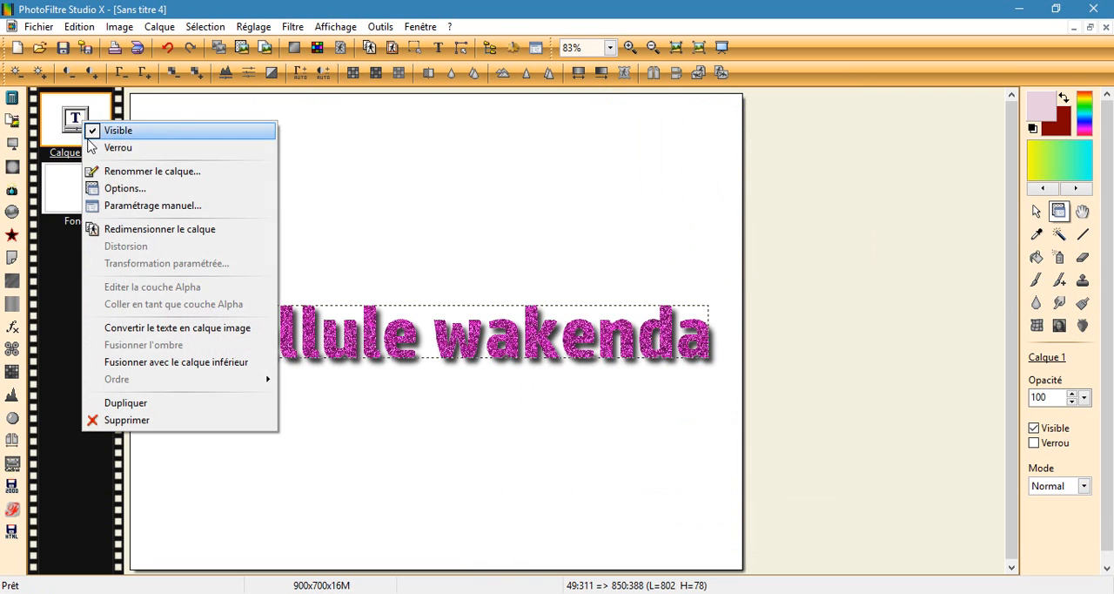
left_click(146, 328)
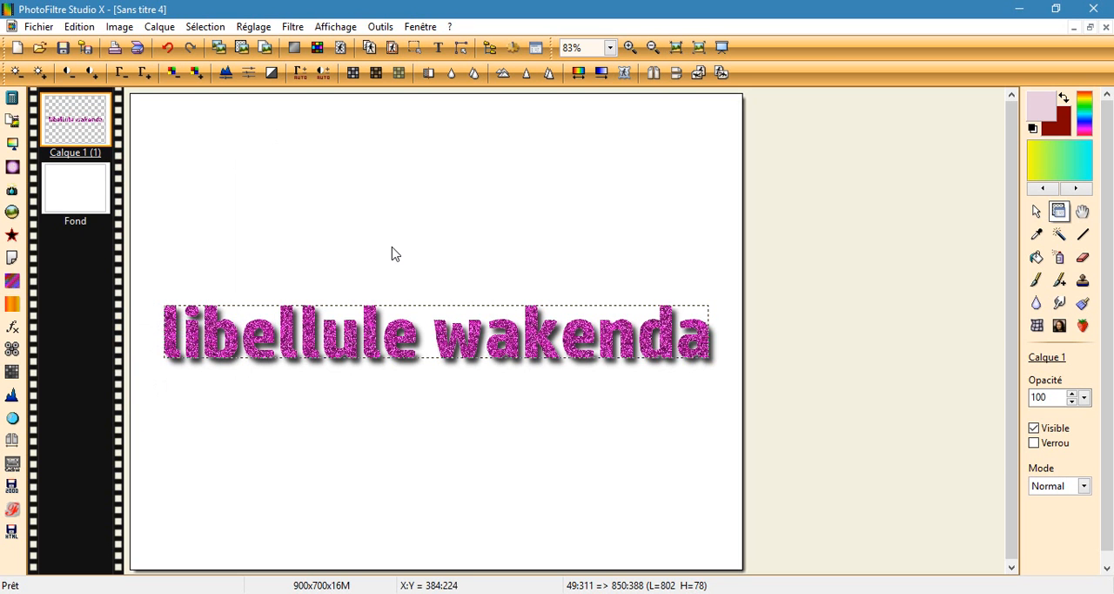
Step: Add the same "libellule wakenda" text filled with glitter image b as a second layer, and convert it to an image layer
left_click(440, 48)
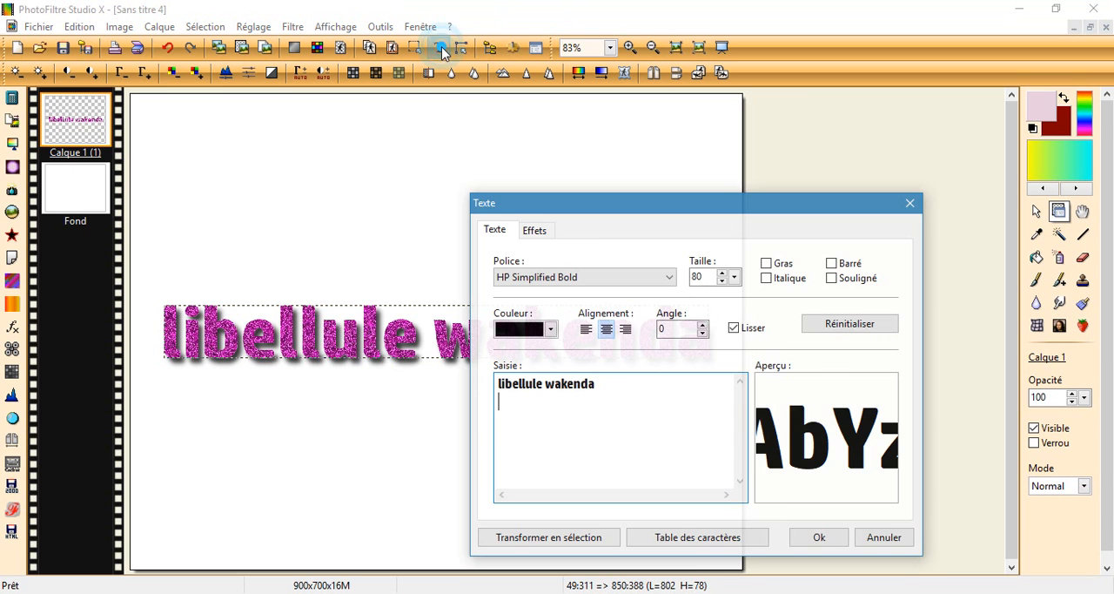
left_click(536, 231)
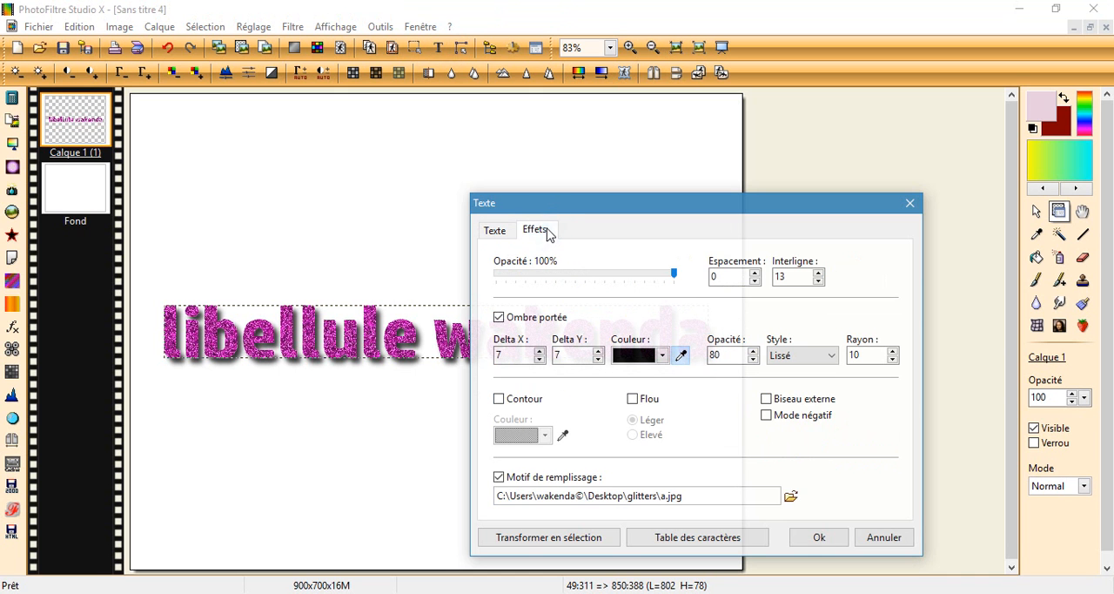
left_click(790, 496)
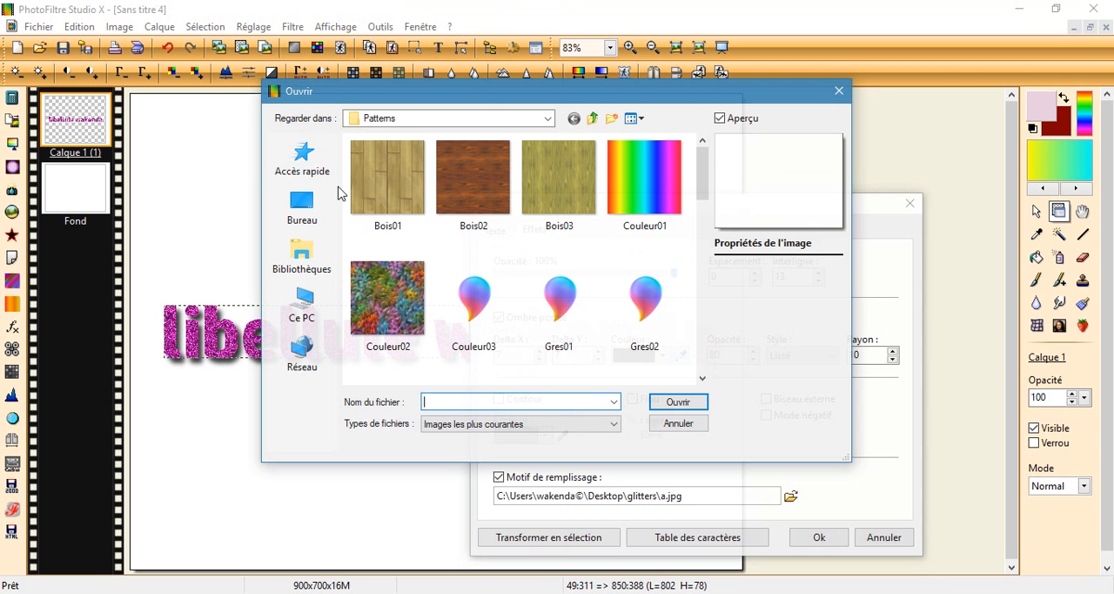
left_click(302, 207)
scroll(484, 319, "down", 2)
scroll(484, 319, "down", 3)
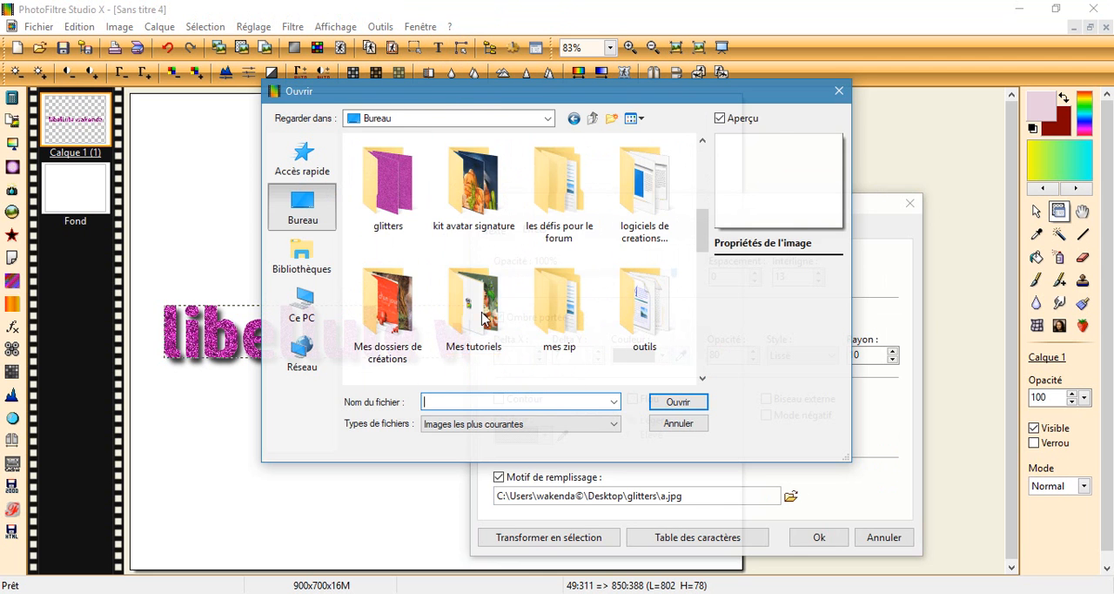
double_click(410, 209)
left_click(458, 182)
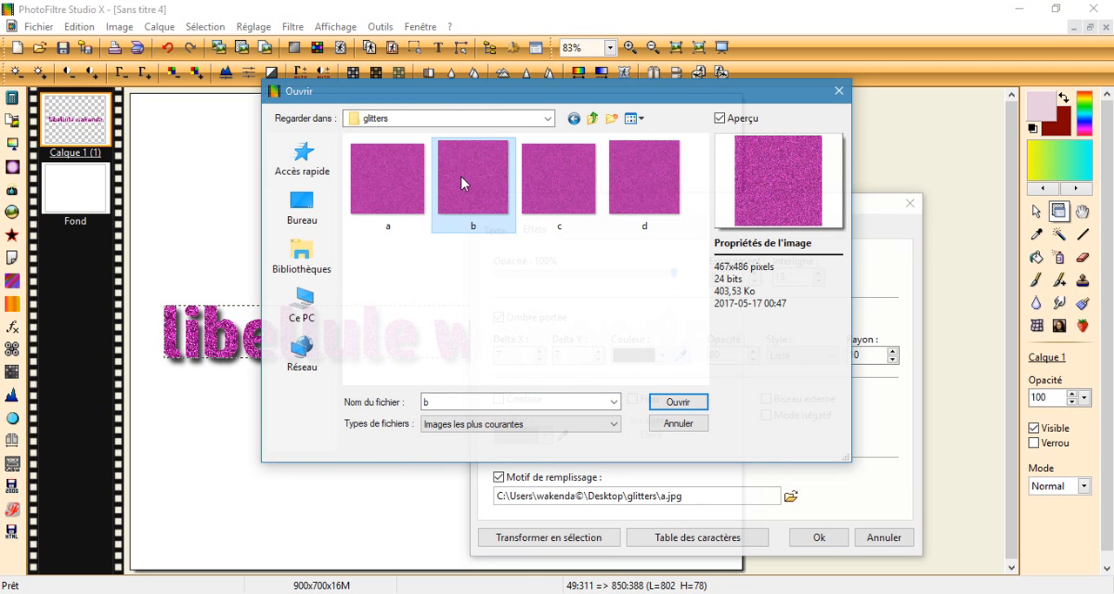
left_click(672, 403)
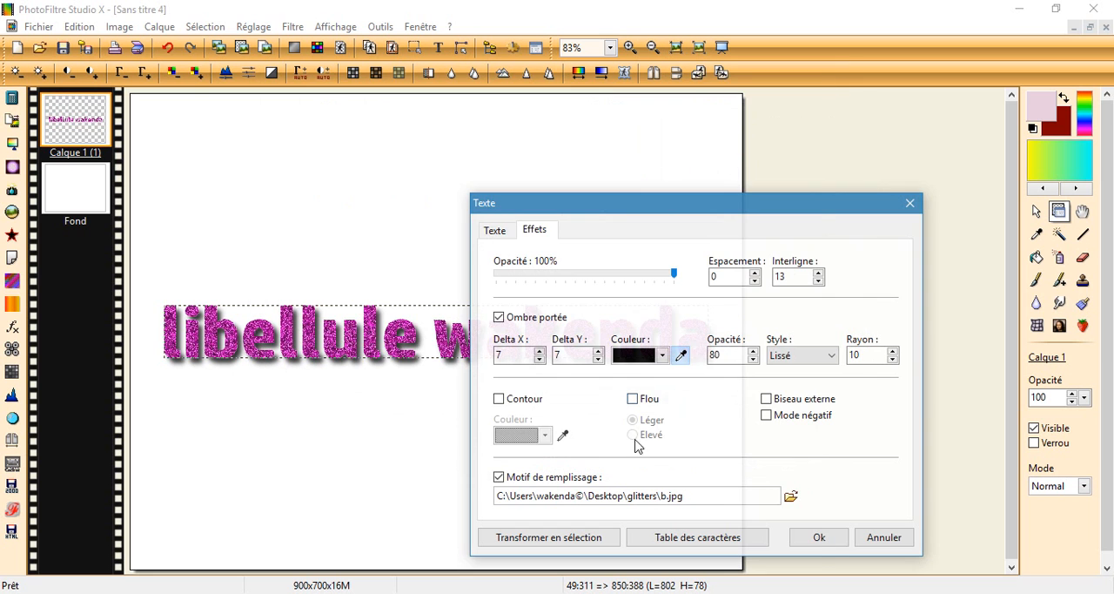
left_click(821, 537)
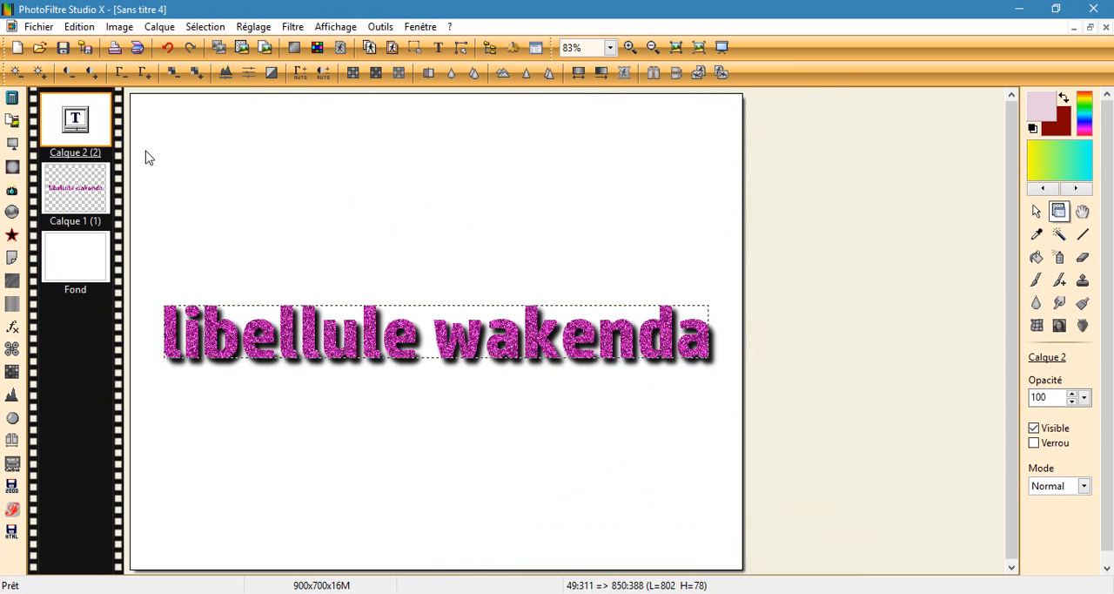
right_click(81, 119)
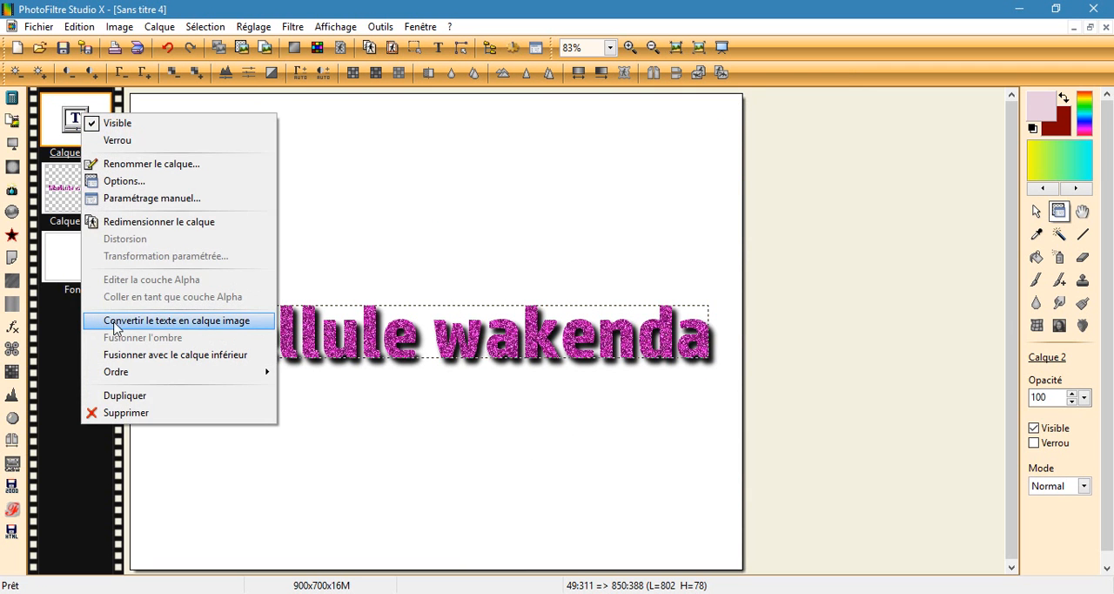
left_click(119, 323)
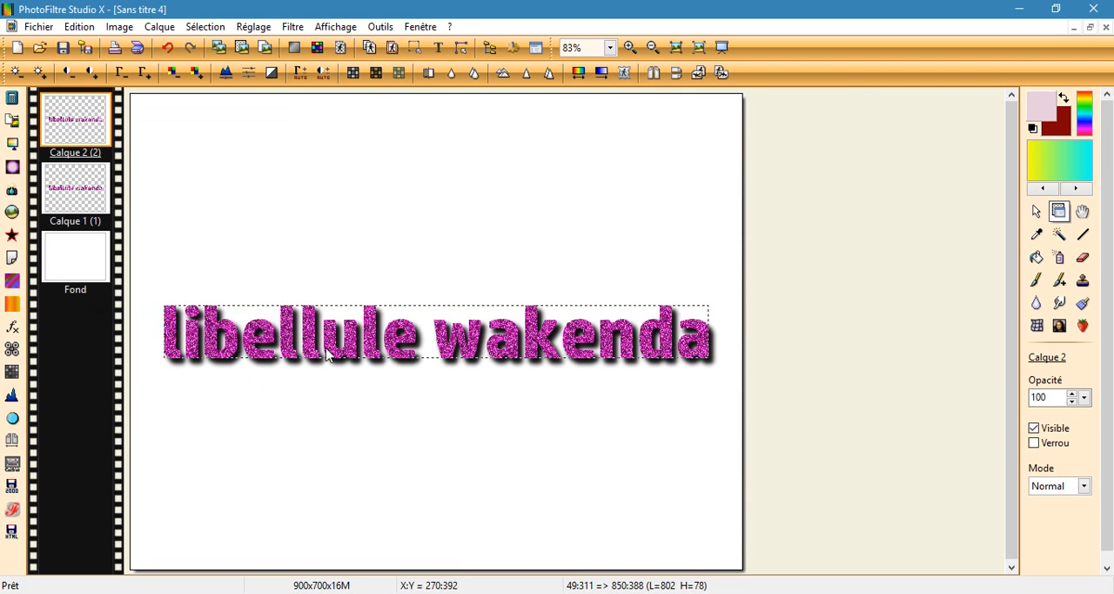
Step: Add a third "libellule wakenda" text layer filled with glitter image c, and convert it to an image layer
left_click(438, 47)
left_click(535, 230)
left_click(790, 496)
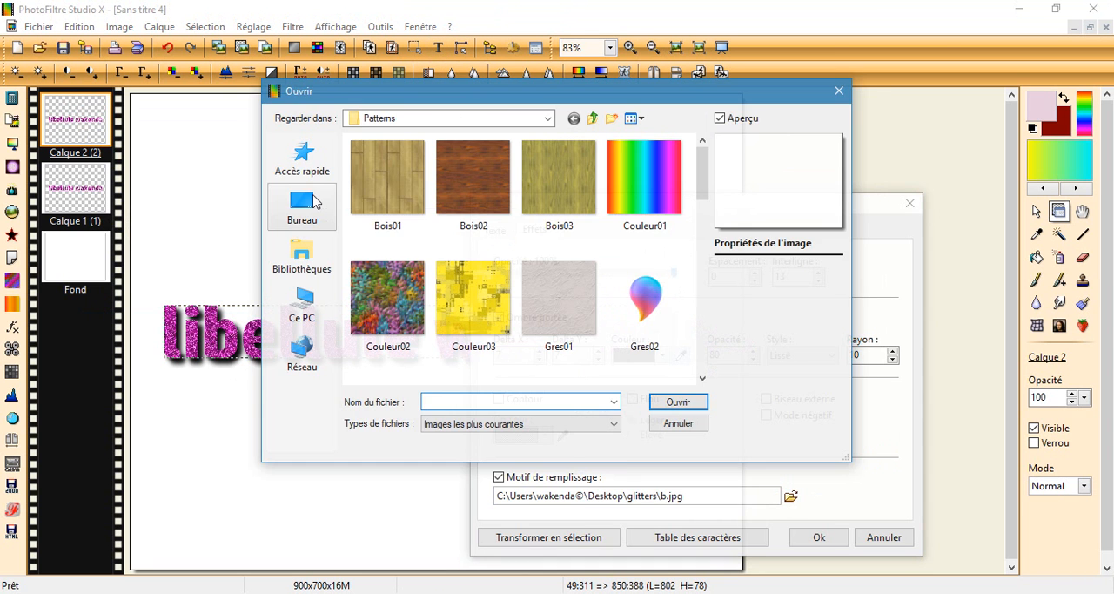
left_click(336, 219)
scroll(532, 306, "down", 2)
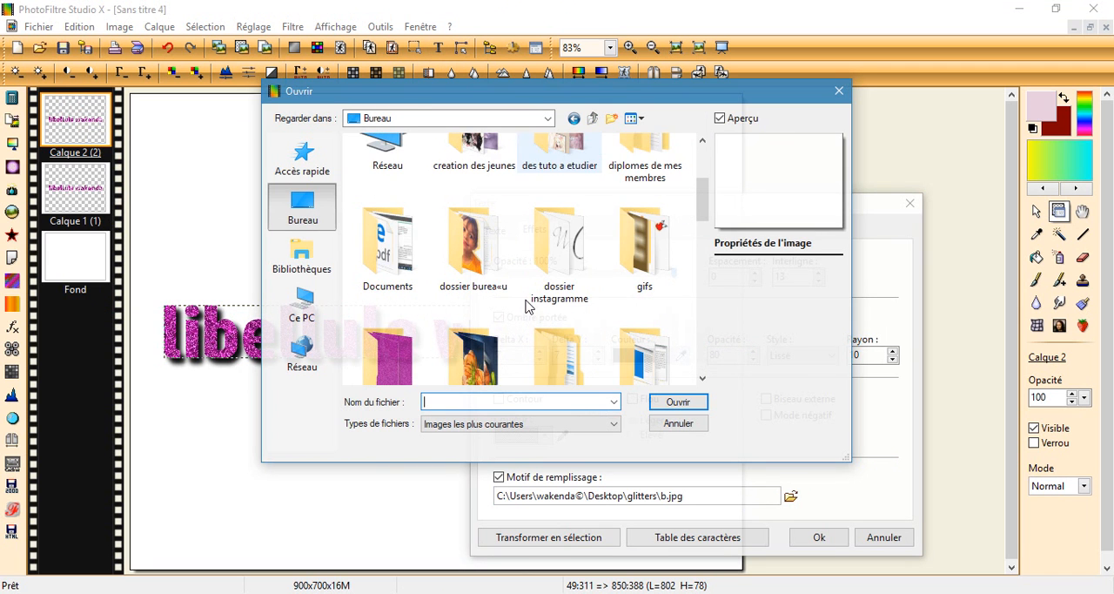
double_click(396, 349)
left_click(550, 191)
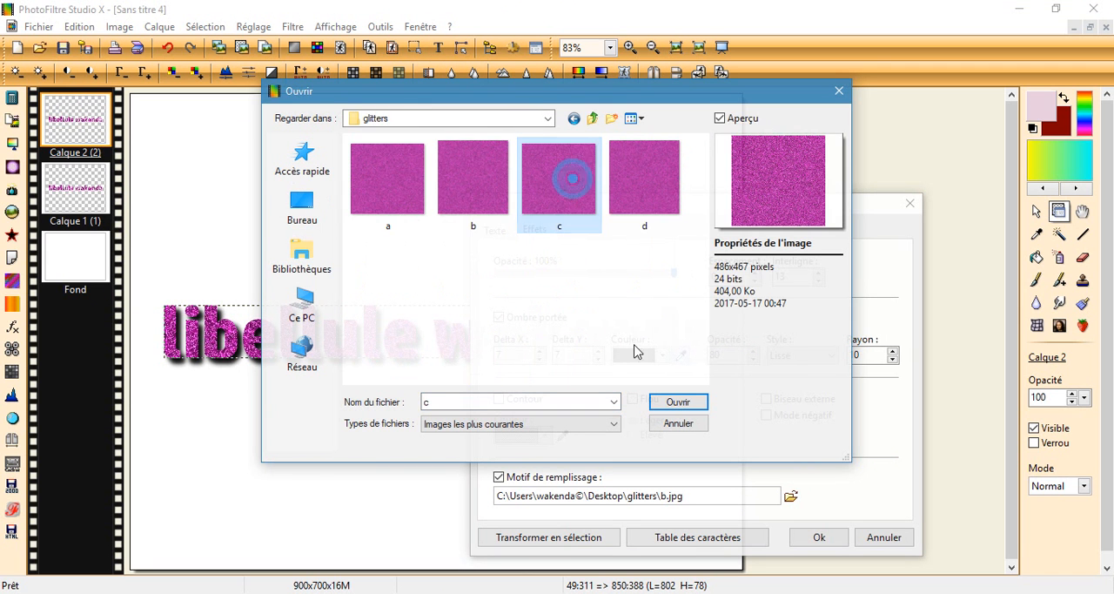
left_click(695, 402)
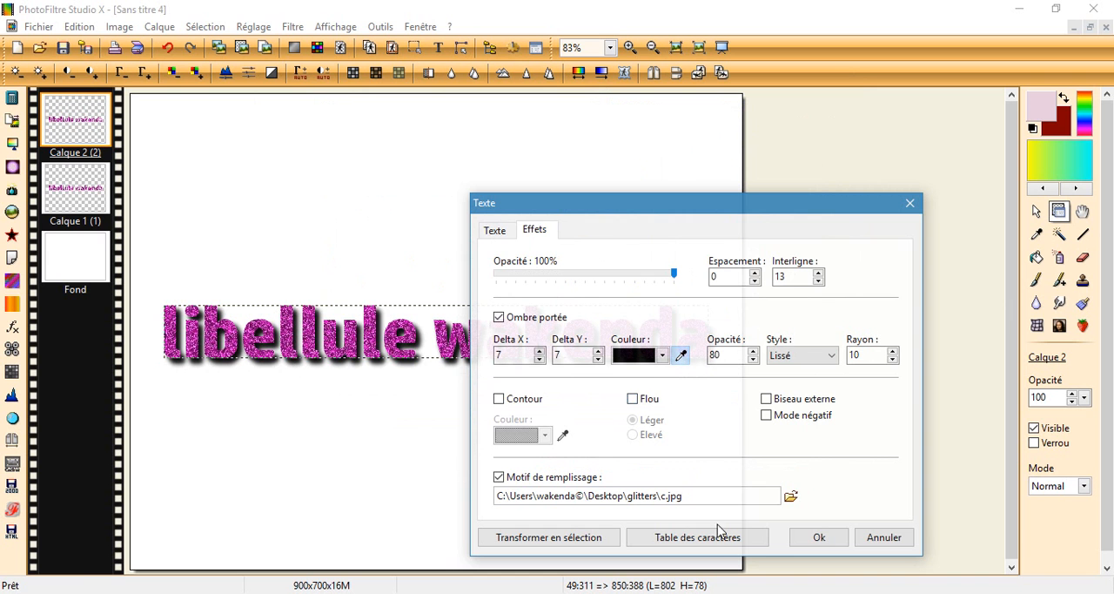
left_click(819, 537)
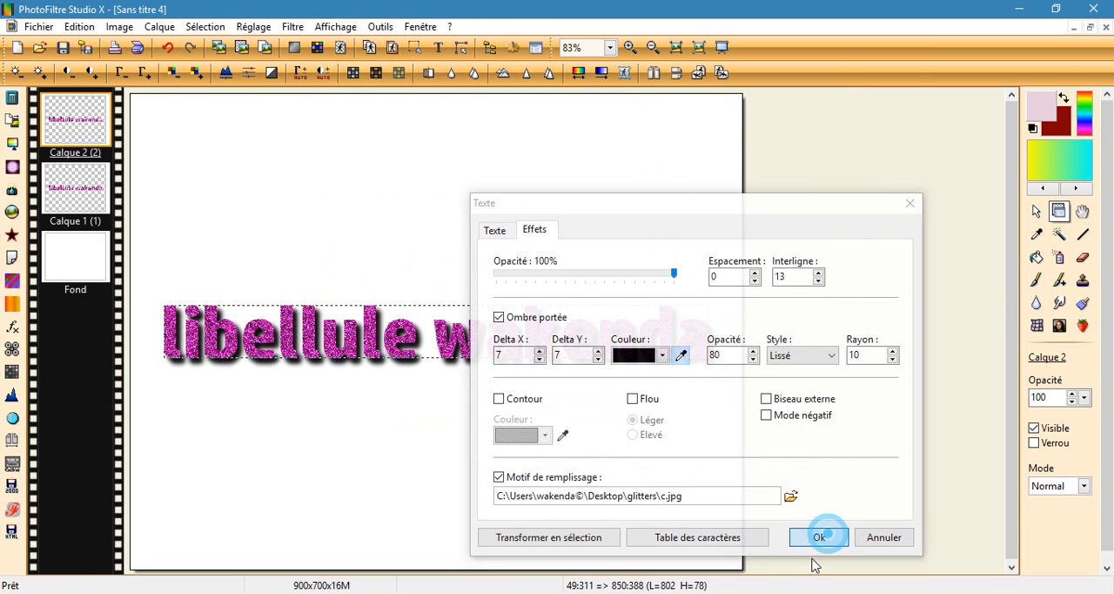
right_click(77, 117)
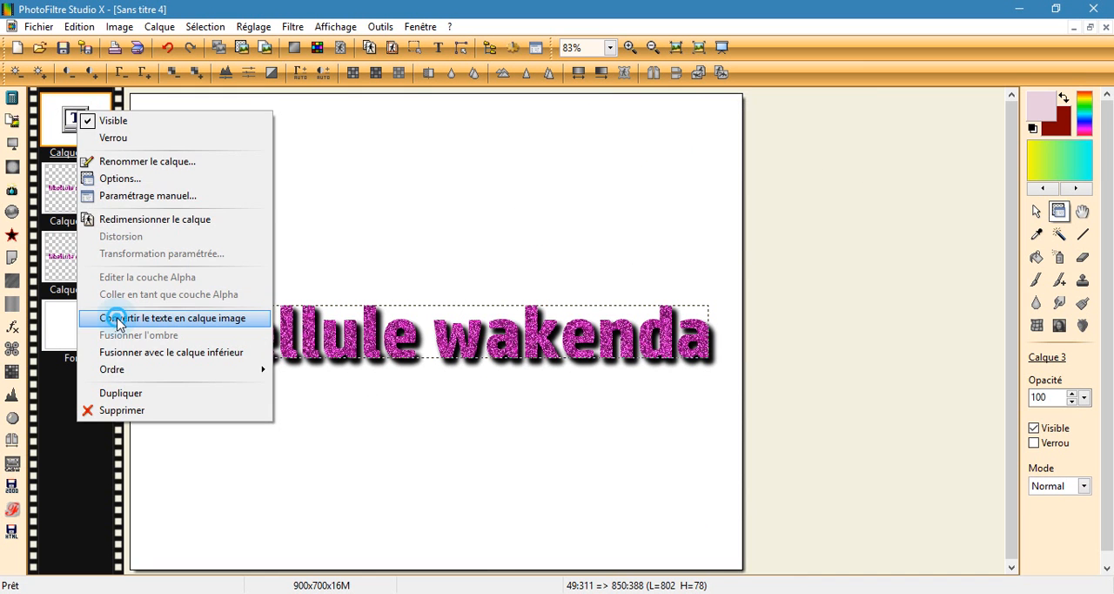
left_click(119, 318)
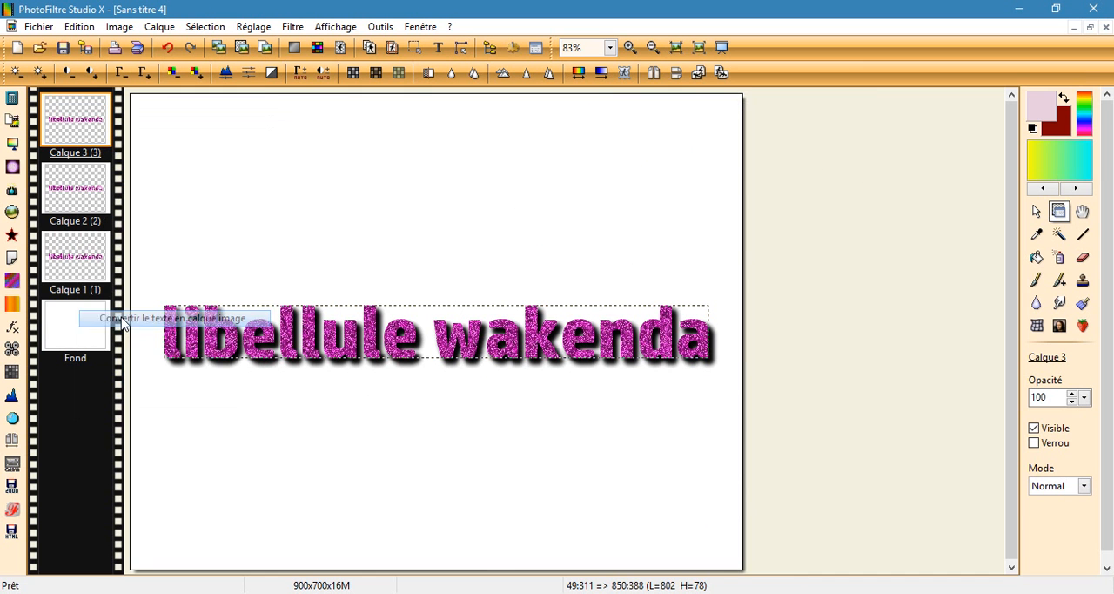
Step: Add a fourth "libellule wakenda" text layer filled with glitter image d from the desktop's glitters folder, and convert it to an image layer
left_click(439, 48)
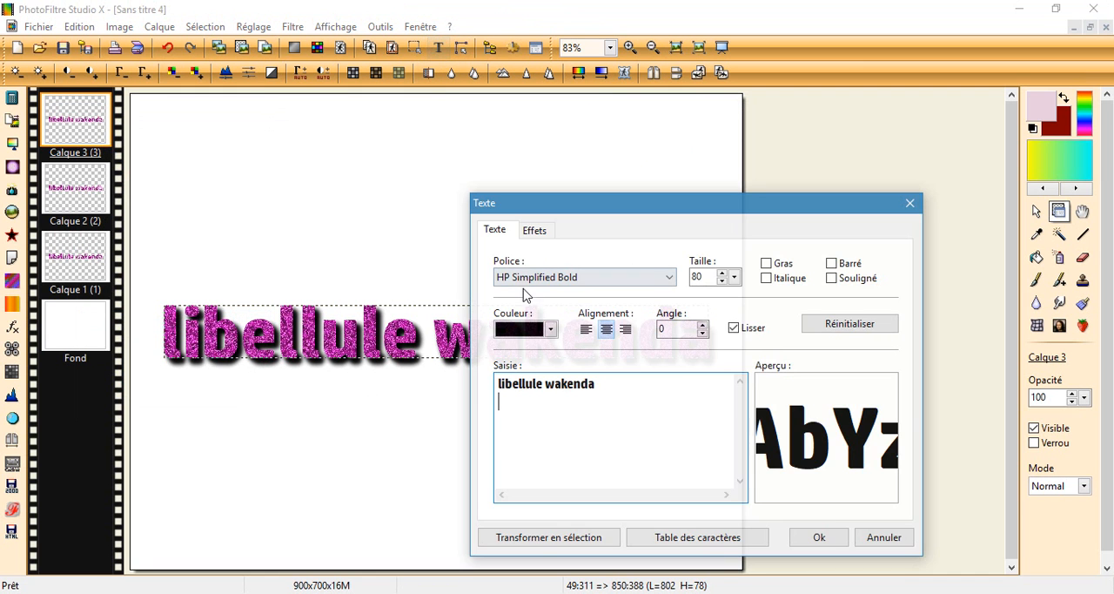
left_click(534, 233)
left_click(791, 495)
left_click(302, 217)
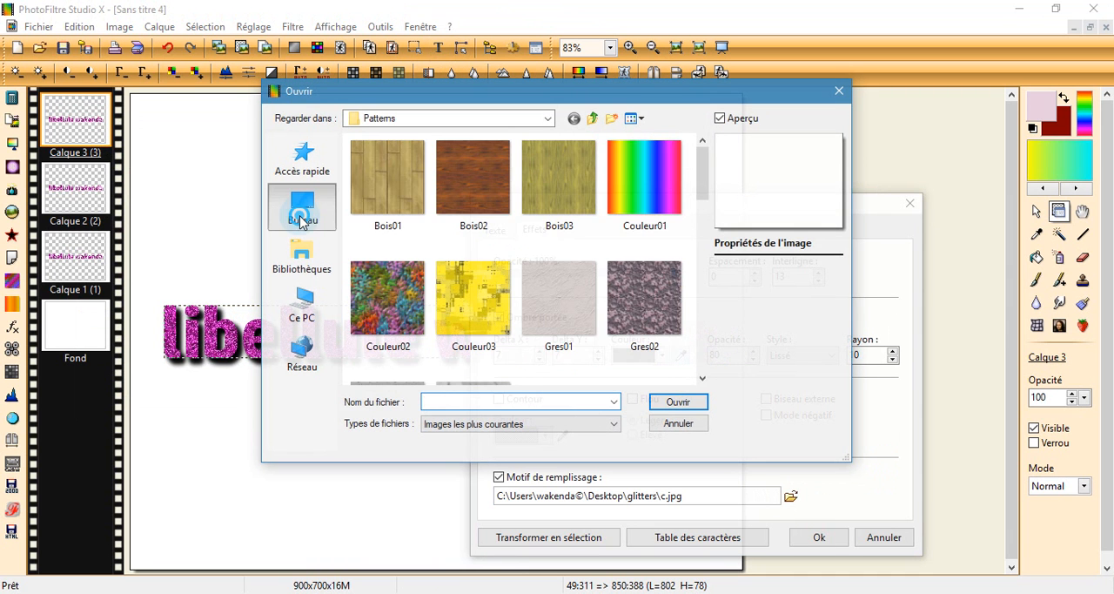
scroll(497, 296, "down", 4)
left_click(413, 193)
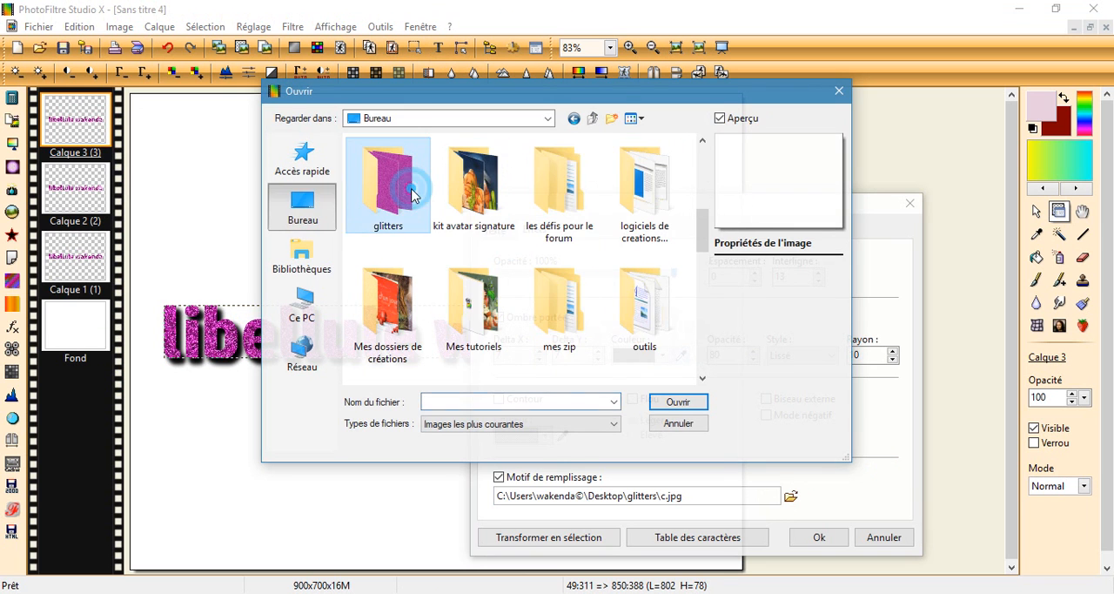
double_click(413, 193)
left_click(646, 183)
left_click(688, 405)
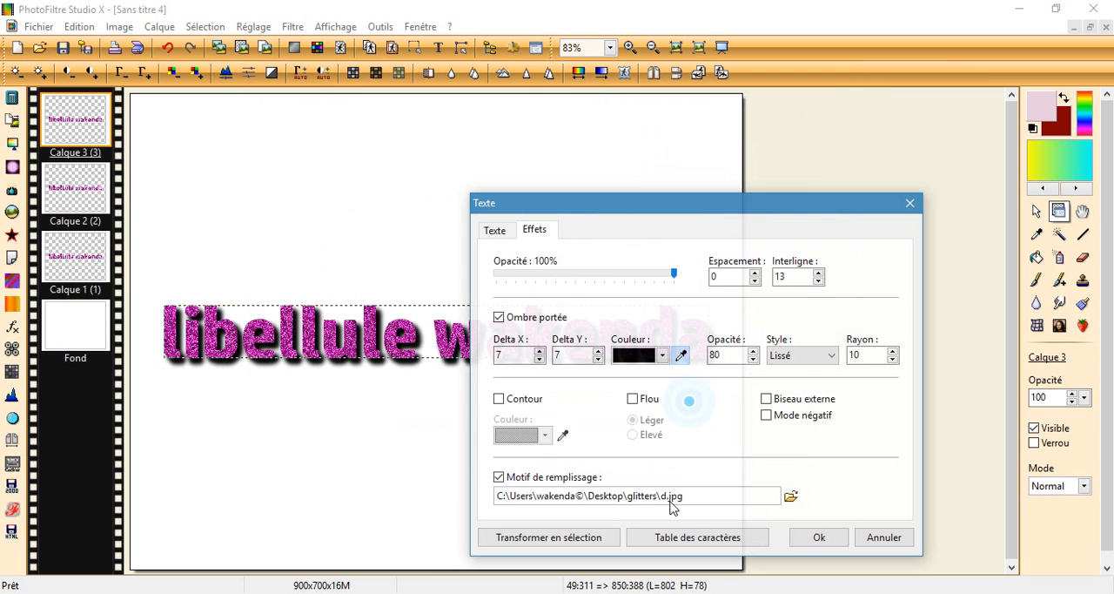
left_click(811, 537)
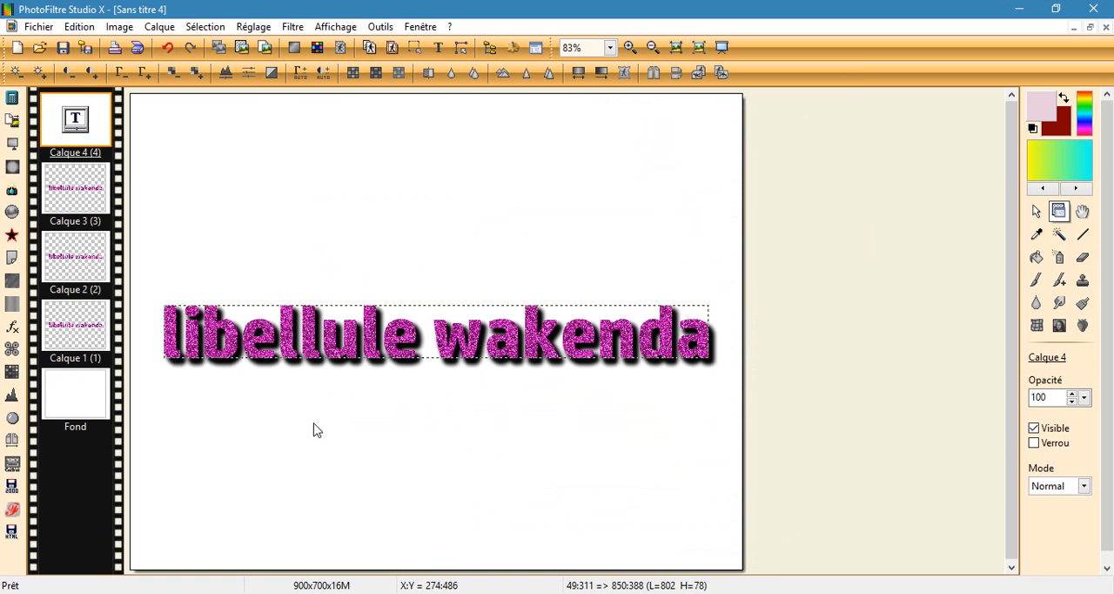
right_click(66, 117)
left_click(113, 323)
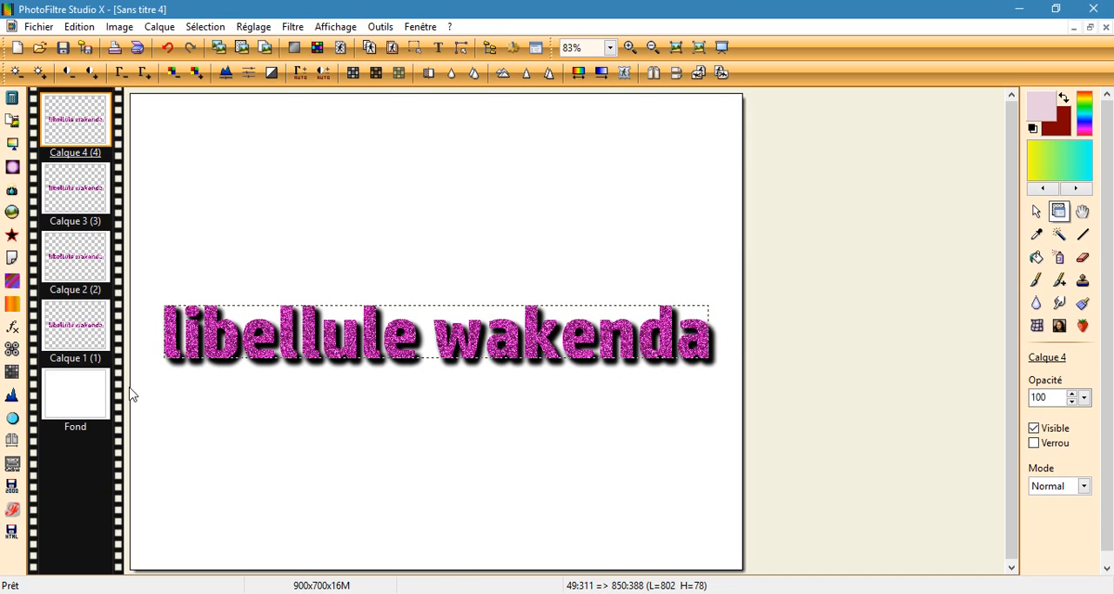
Step: Hide the white background layer (Fond) beneath the four text layers
left_click(75, 410)
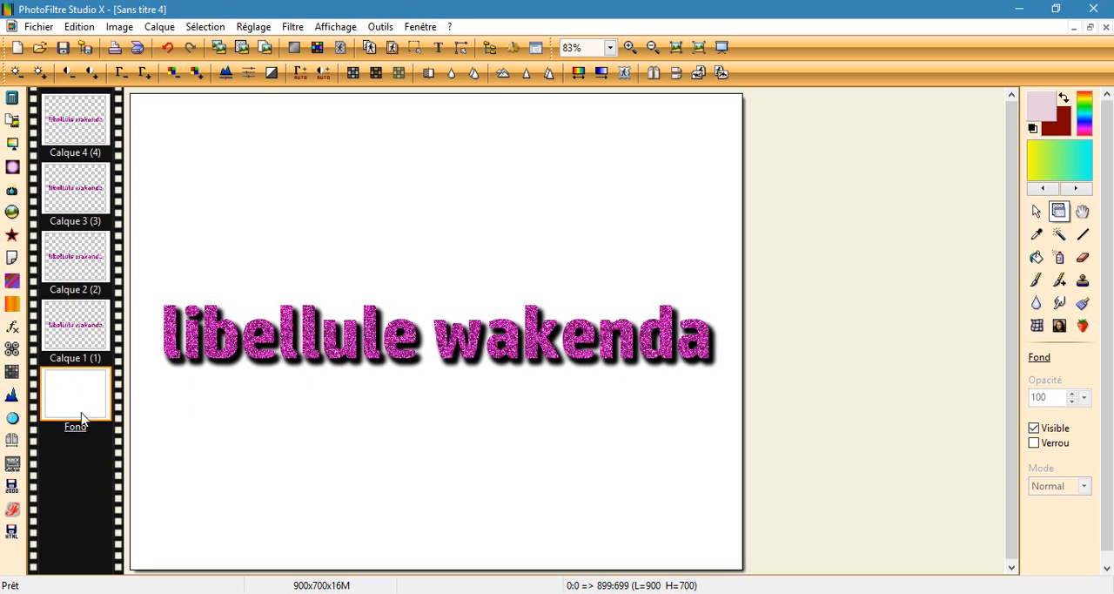
right_click(70, 392)
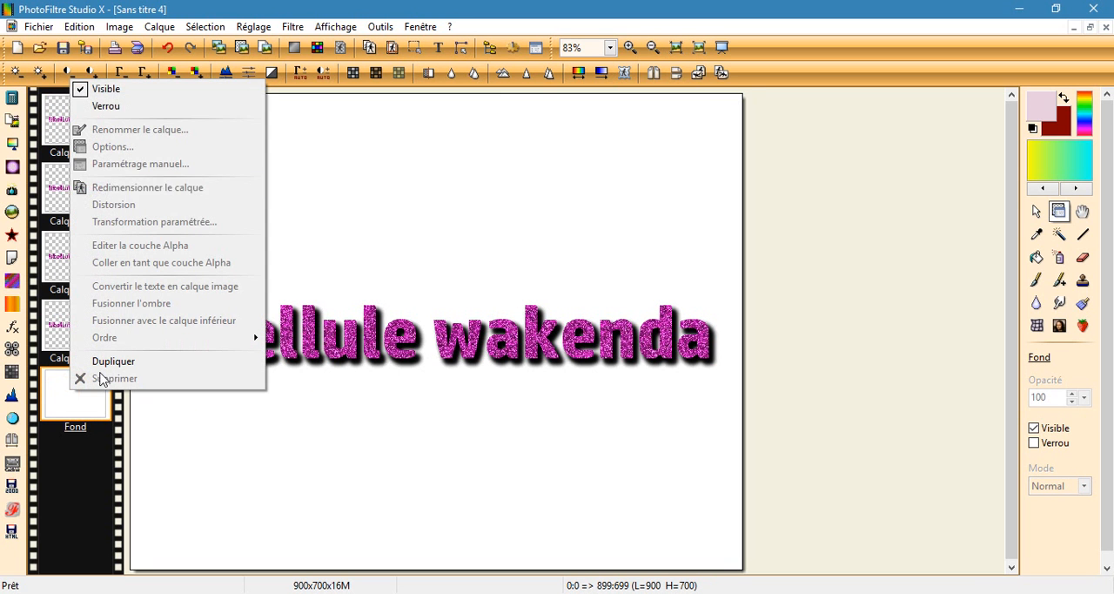
left_click(175, 90)
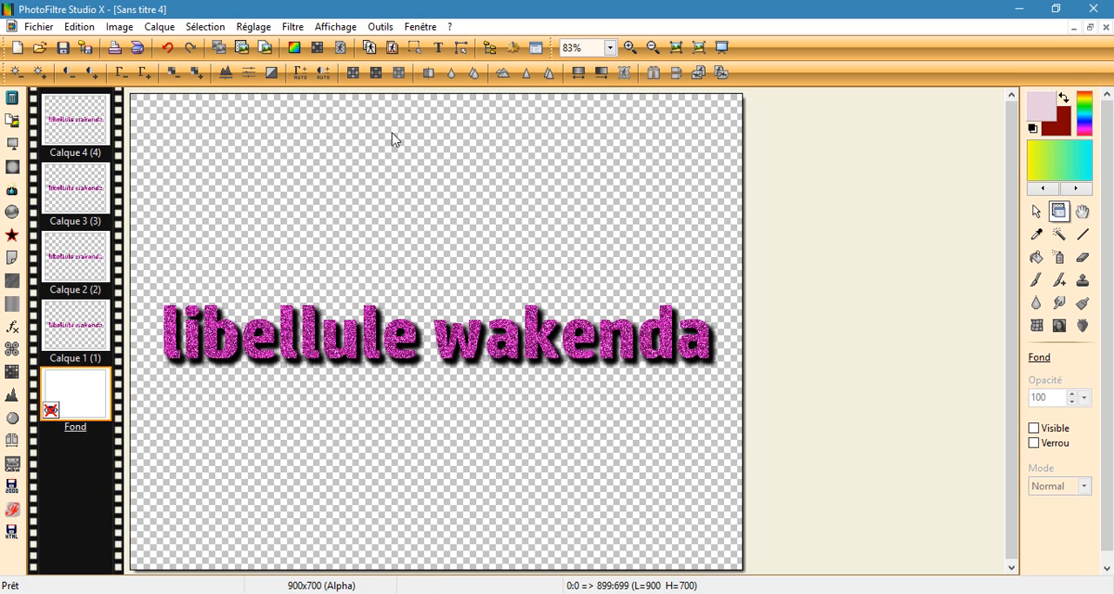
Step: Set up an animated GIF with a frame duration of 5 (1/100 s) and transparency enabled, and preview the animation
left_click(384, 27)
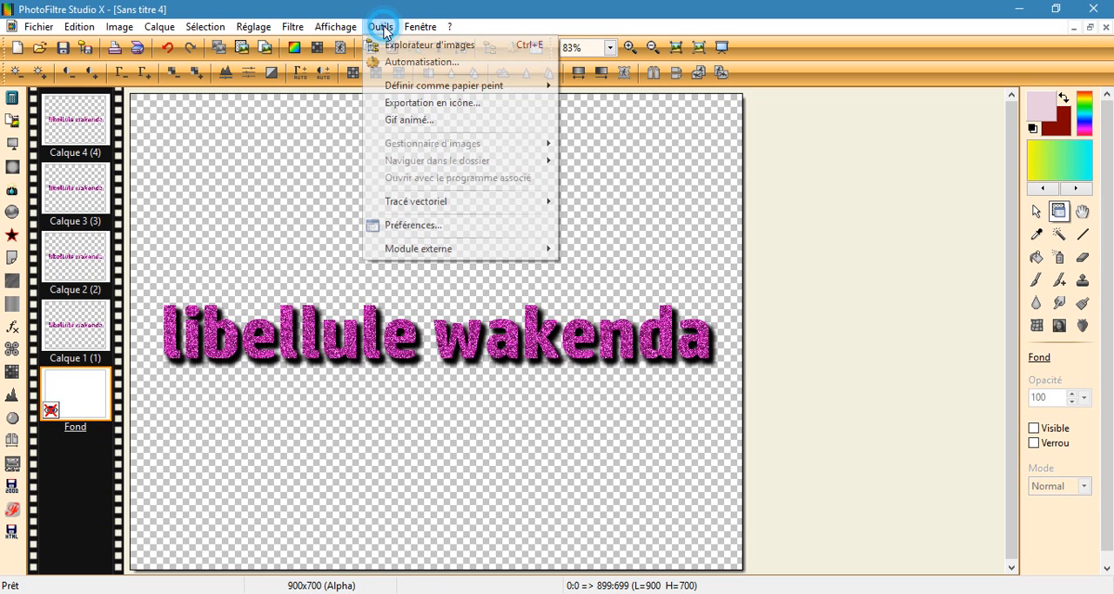
left_click(411, 120)
double_click(448, 252)
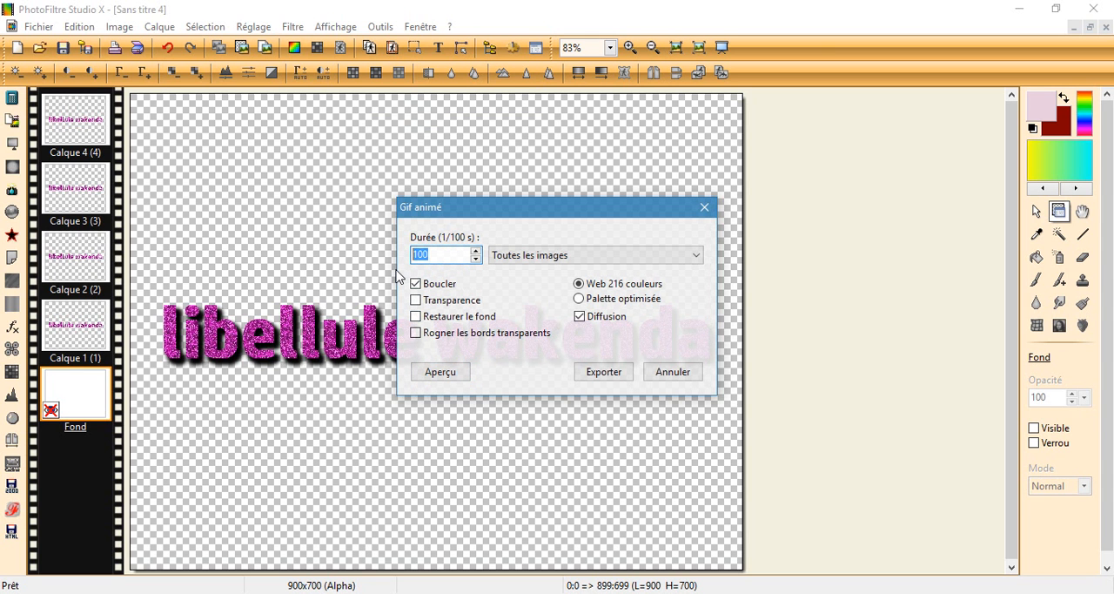
type("5")
left_click(430, 253)
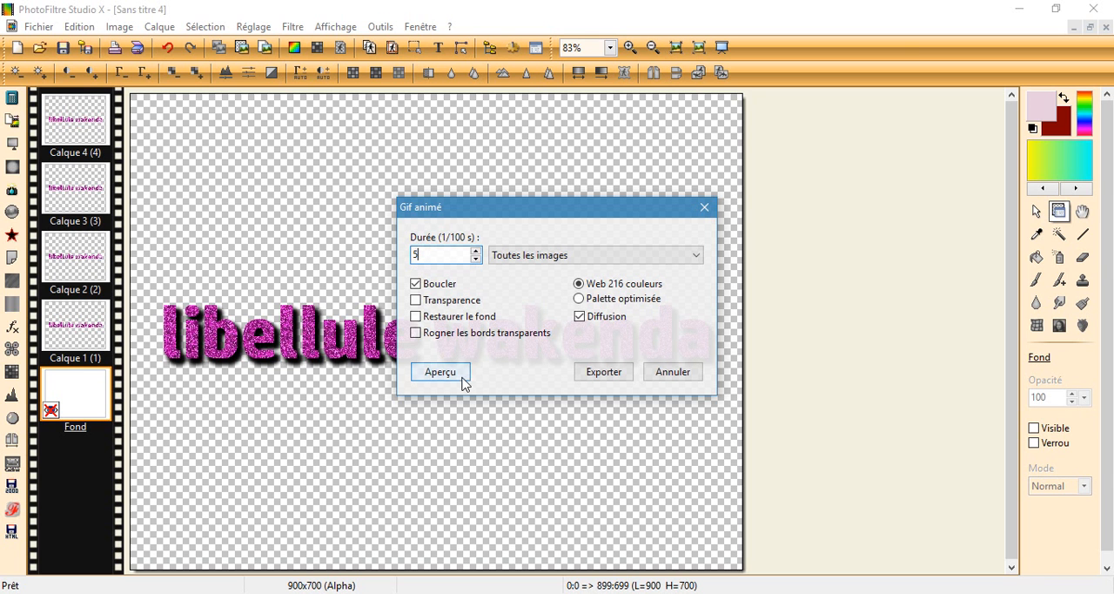
left_click(417, 299)
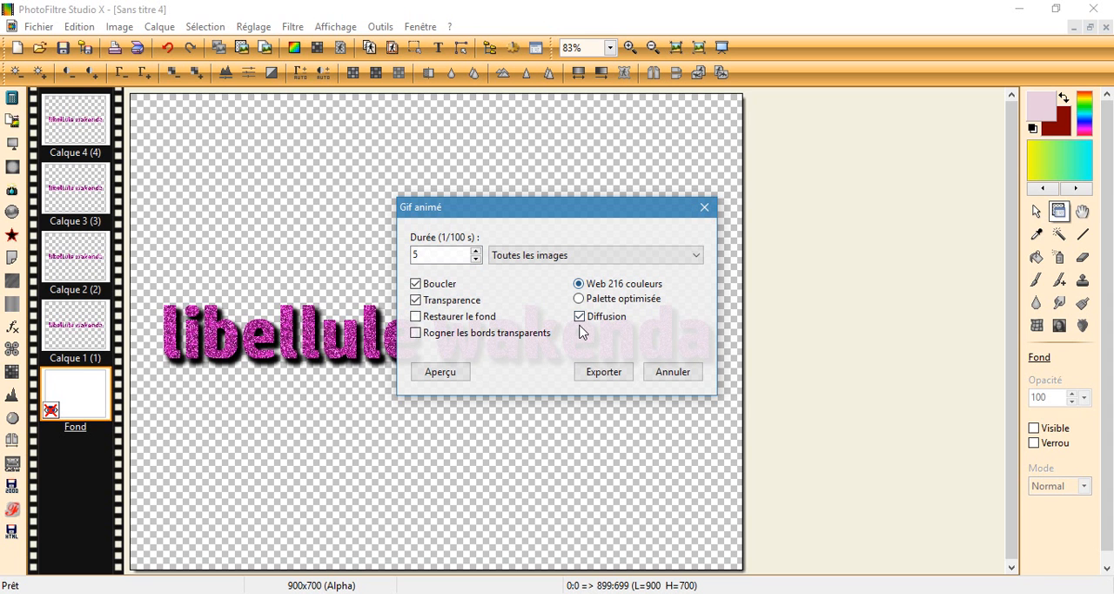
left_click(454, 375)
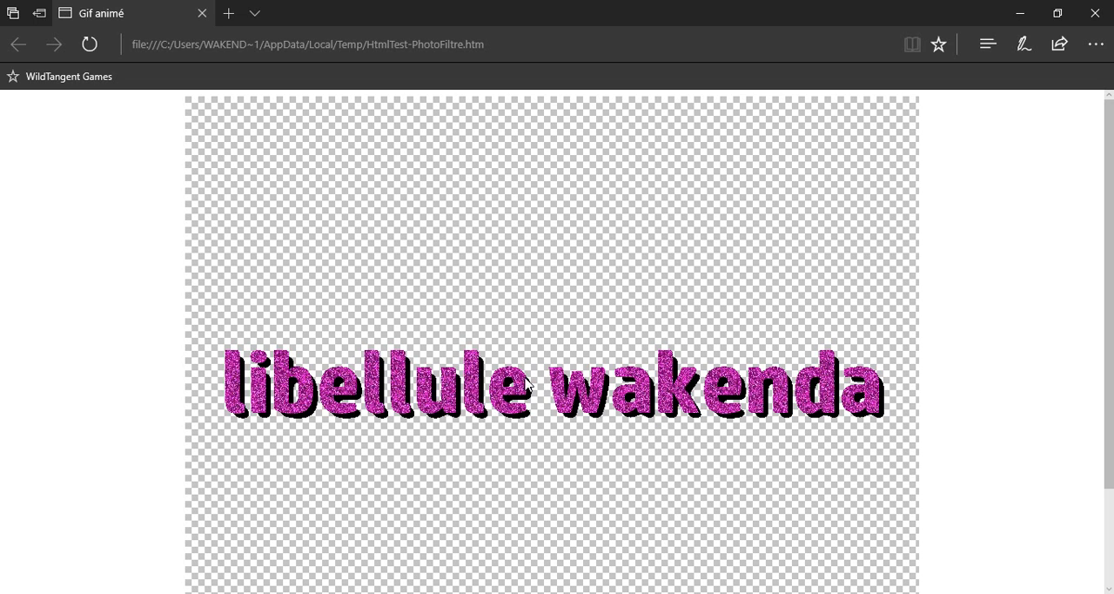
left_click(202, 13)
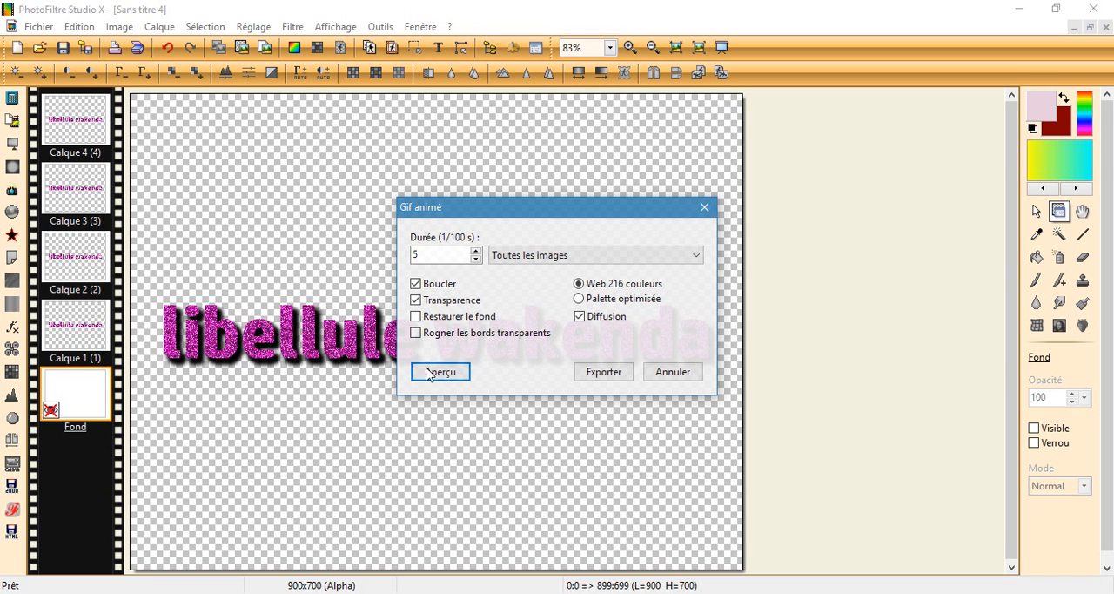
Step: Export the animation as a GIF named "titre pseudo" in the desktop's glitters folder, and close the image
left_click(604, 372)
left_click(371, 204)
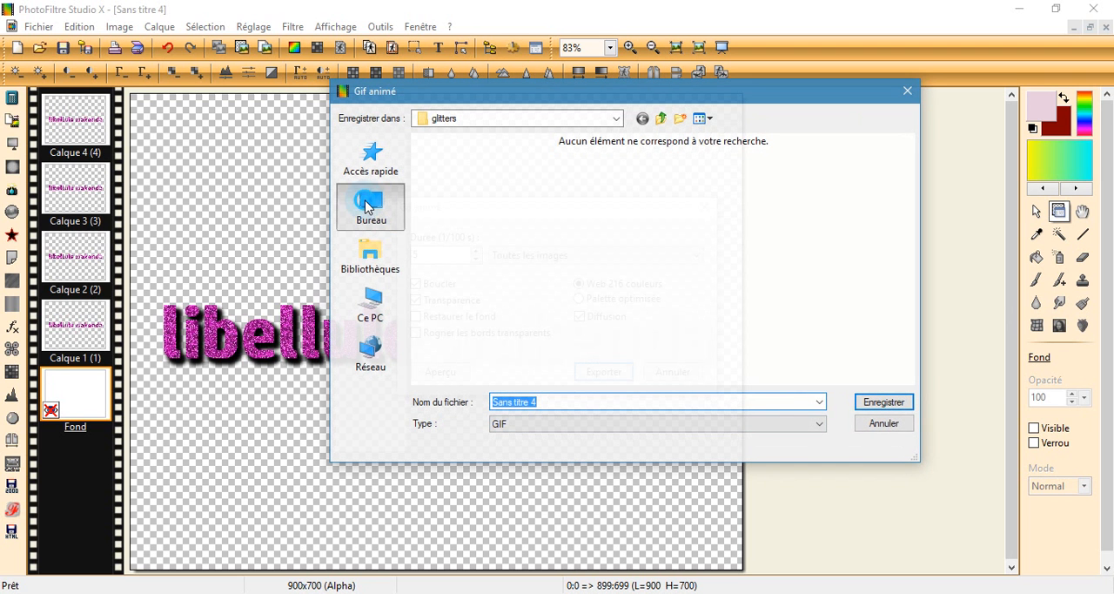
scroll(602, 315, "down", 2)
left_click(631, 261)
left_click(631, 261)
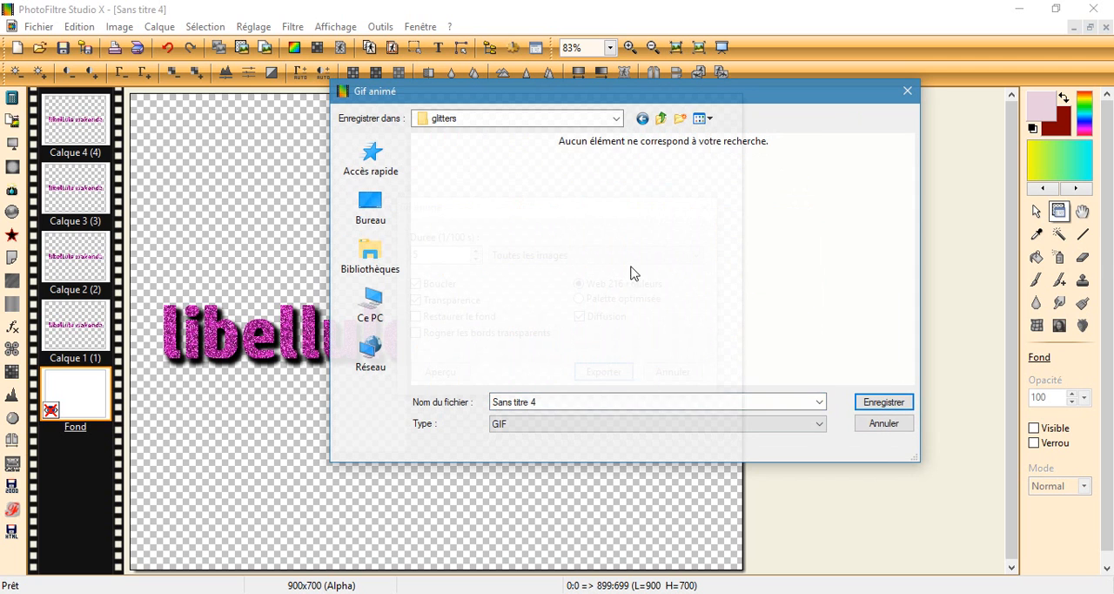
triple_click(550, 402)
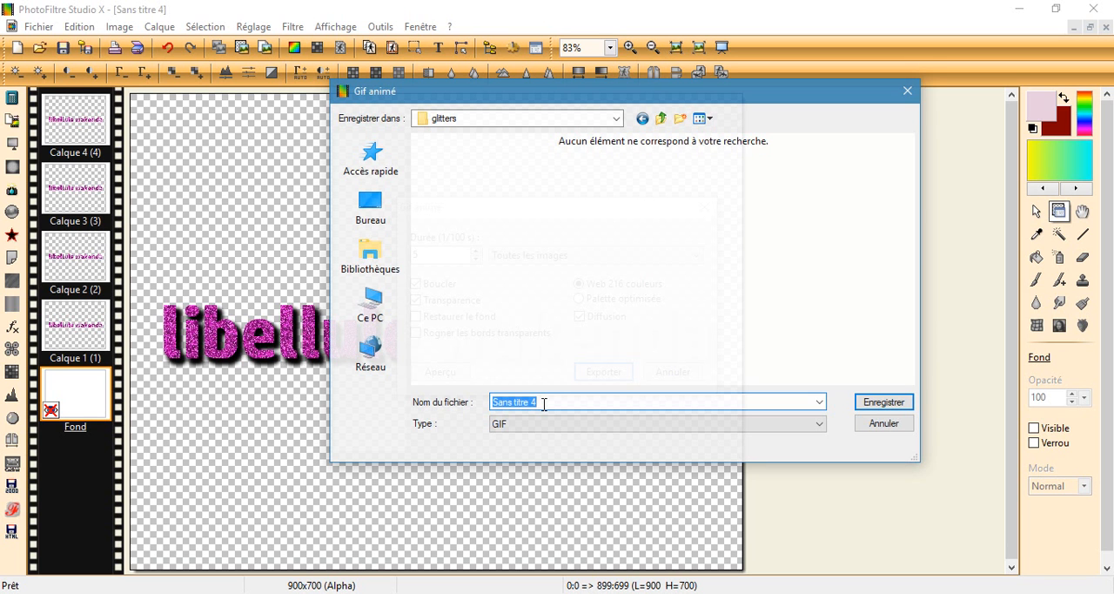
type("l")
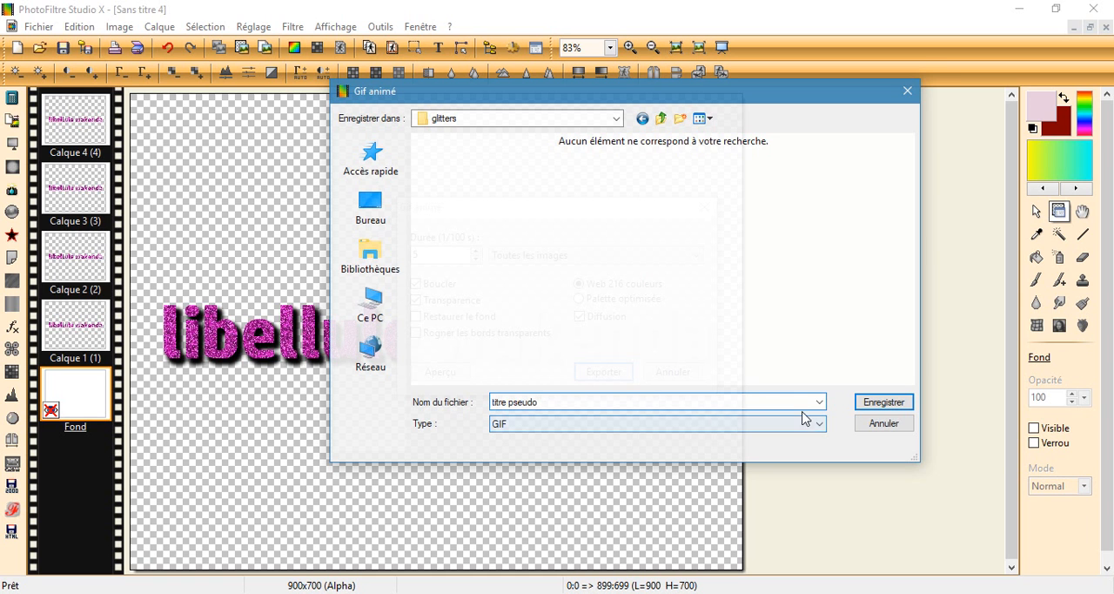
left_click(881, 403)
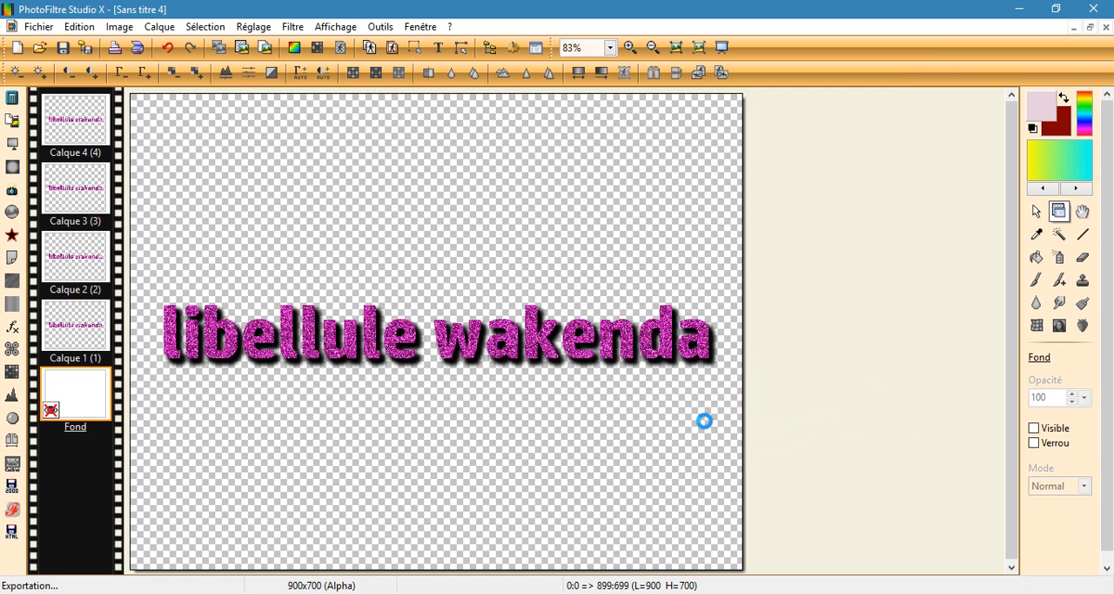
left_click(1099, 11)
left_click(612, 351)
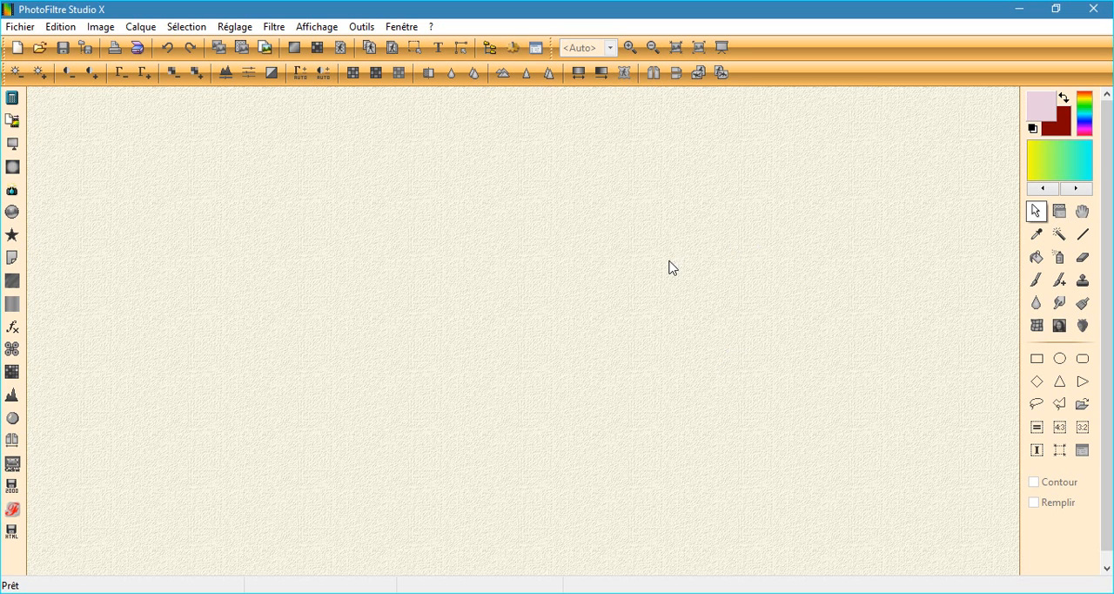
Step: Locate the exported "titre pseudo" GIF in the glitters folder, and open it with Internet Explorer to check the animation
left_click(39, 47)
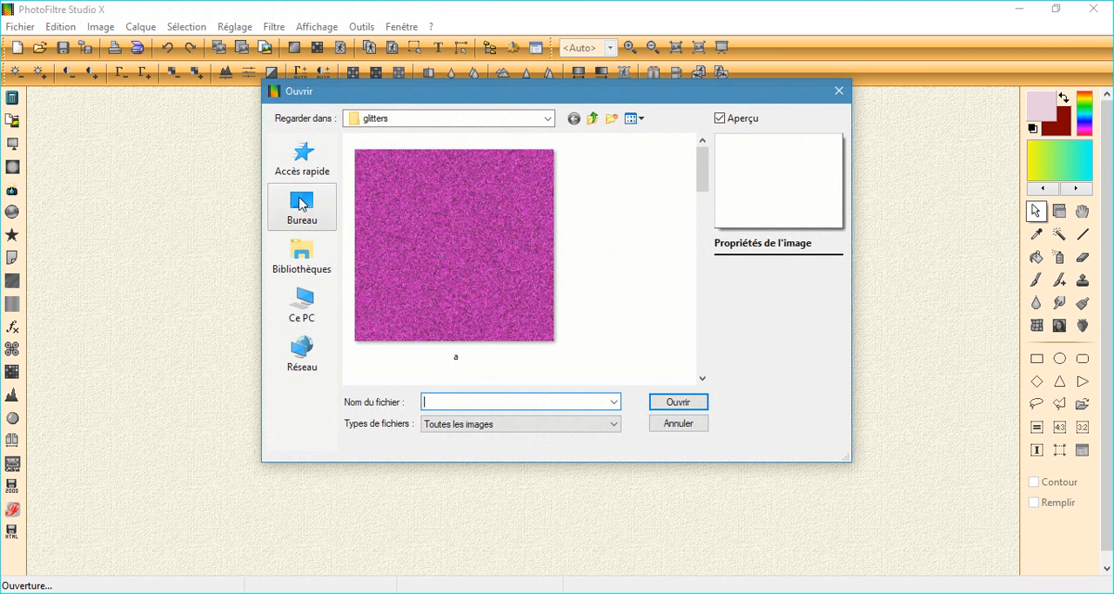
scroll(585, 270, "down", 3)
scroll(585, 274, "down", 4)
left_click(497, 323)
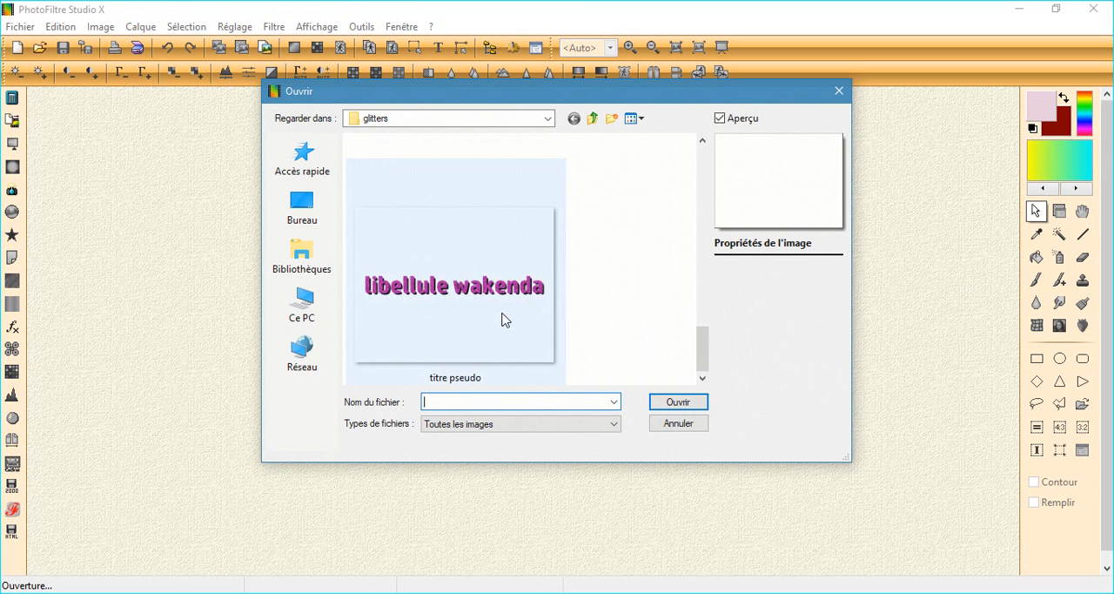
right_click(507, 334)
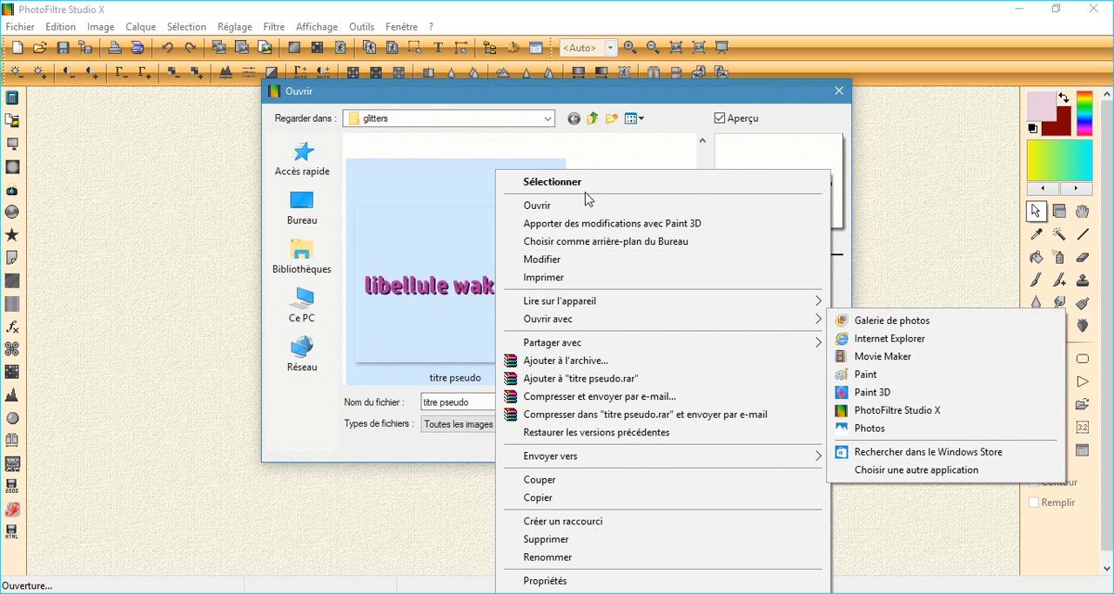
mouse_move(719, 324)
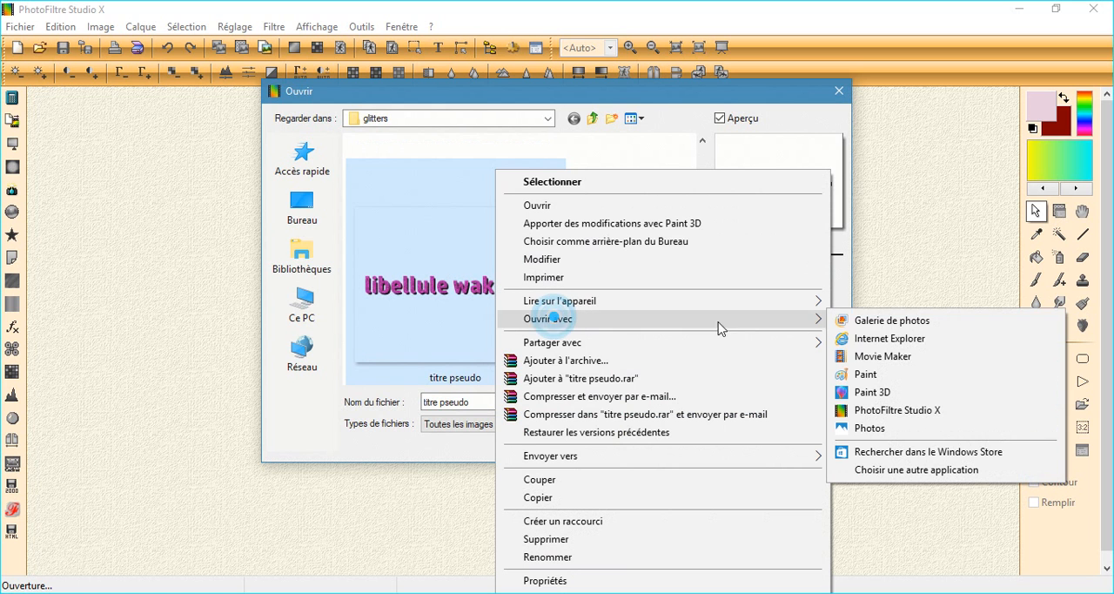
left_click(877, 341)
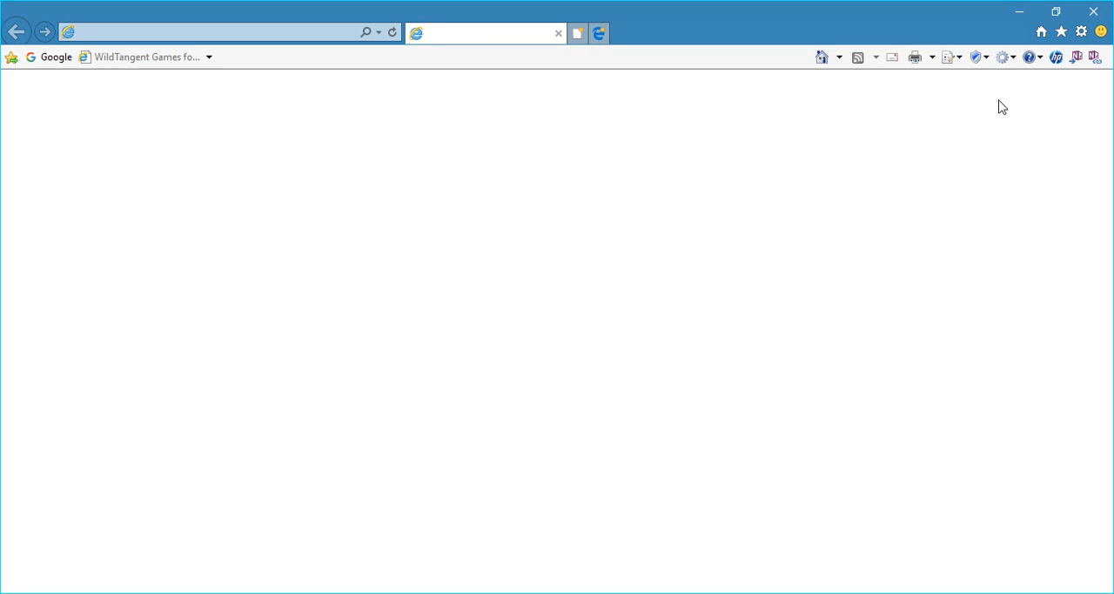
left_click(557, 33)
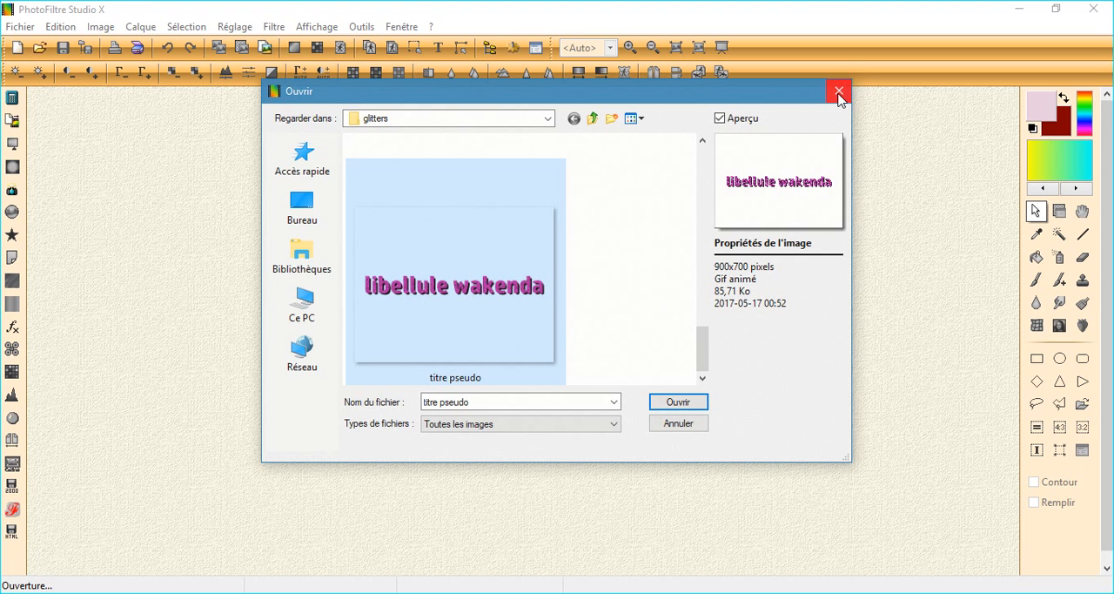
right_click(525, 306)
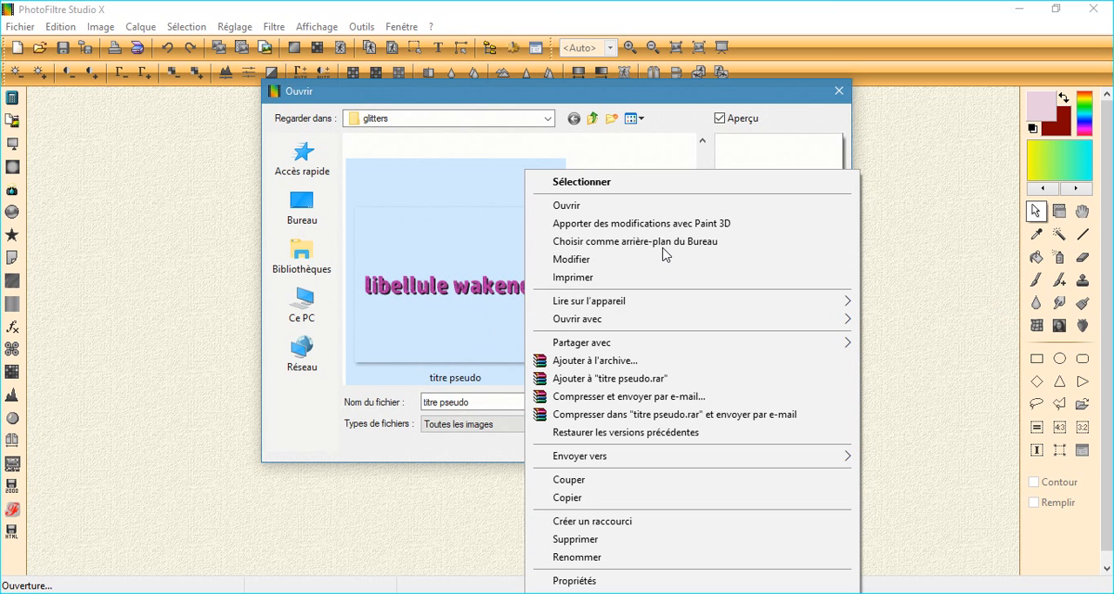
left_click(841, 92)
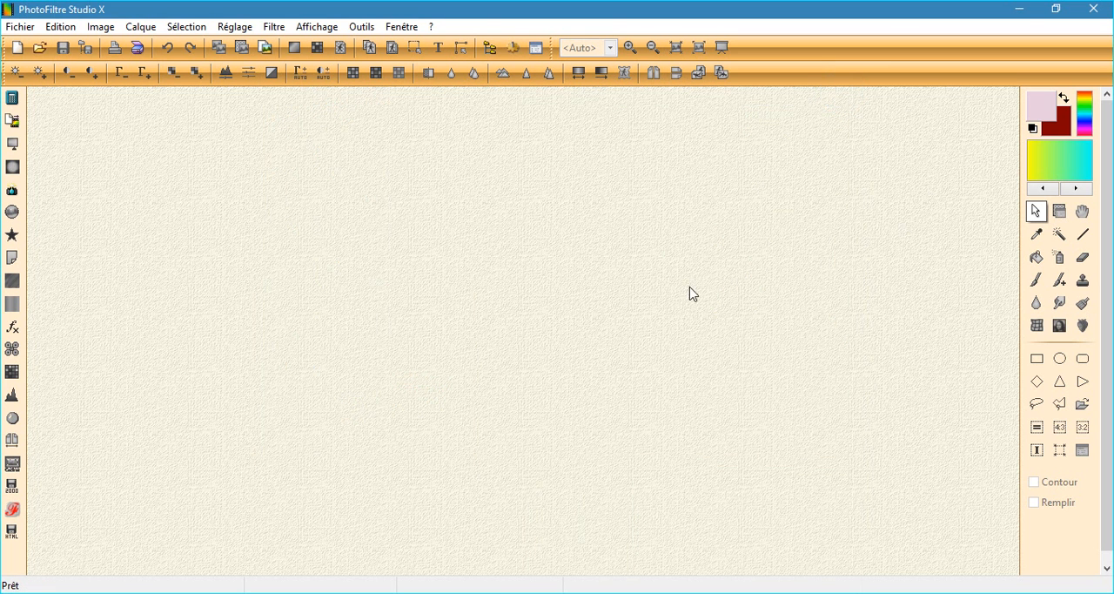
Step: Create a blank white 900 × 700 pixel image at 300 pixels per inch, and look through the file import and export options
left_click(19, 54)
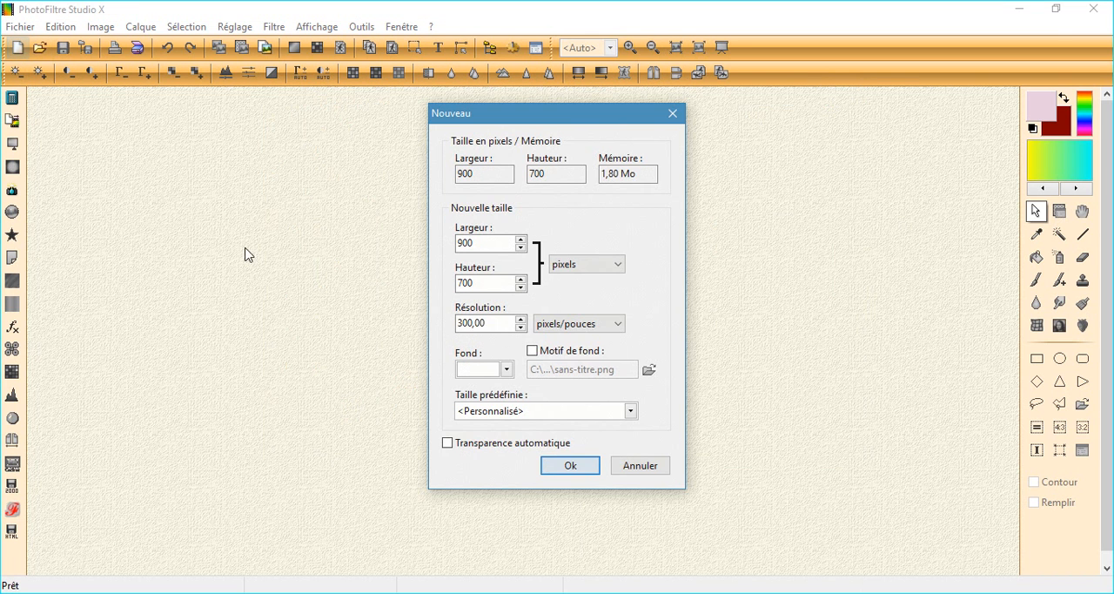
left_click(584, 468)
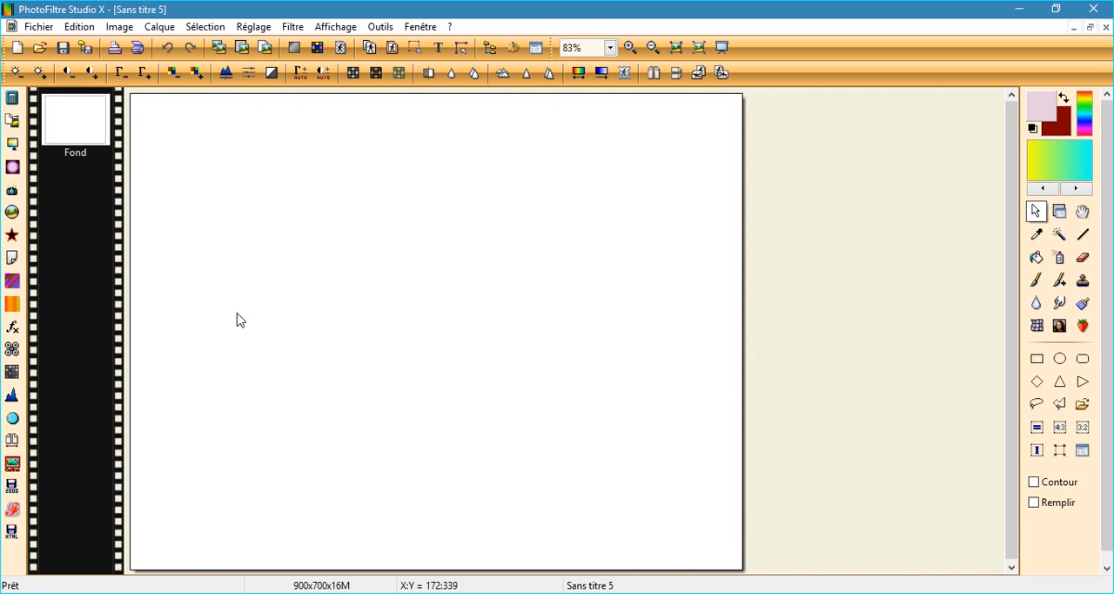
left_click(38, 27)
mouse_move(105, 270)
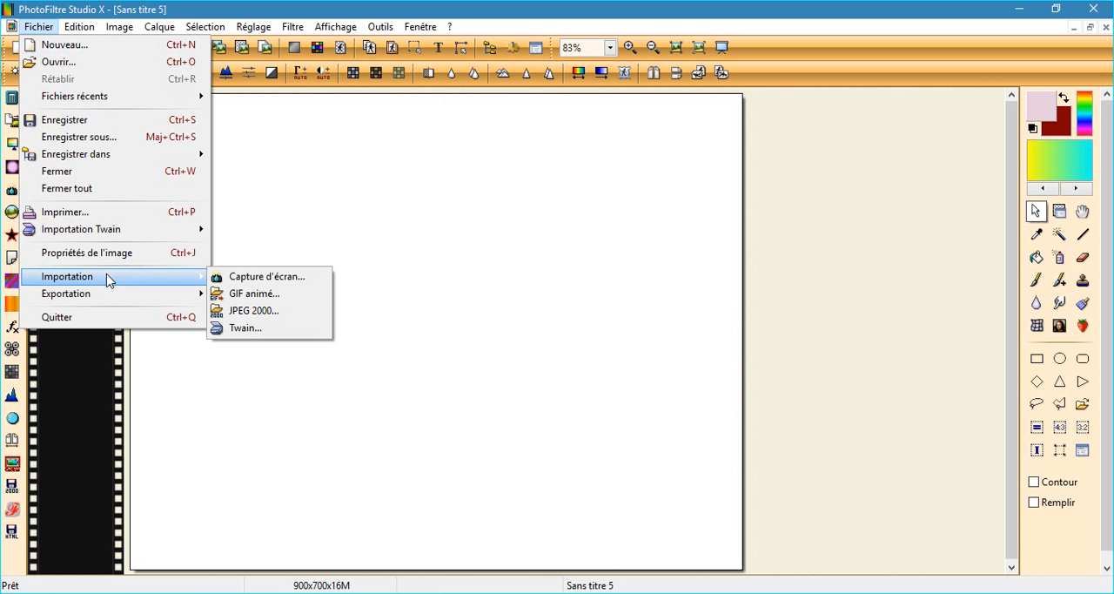
mouse_move(114, 299)
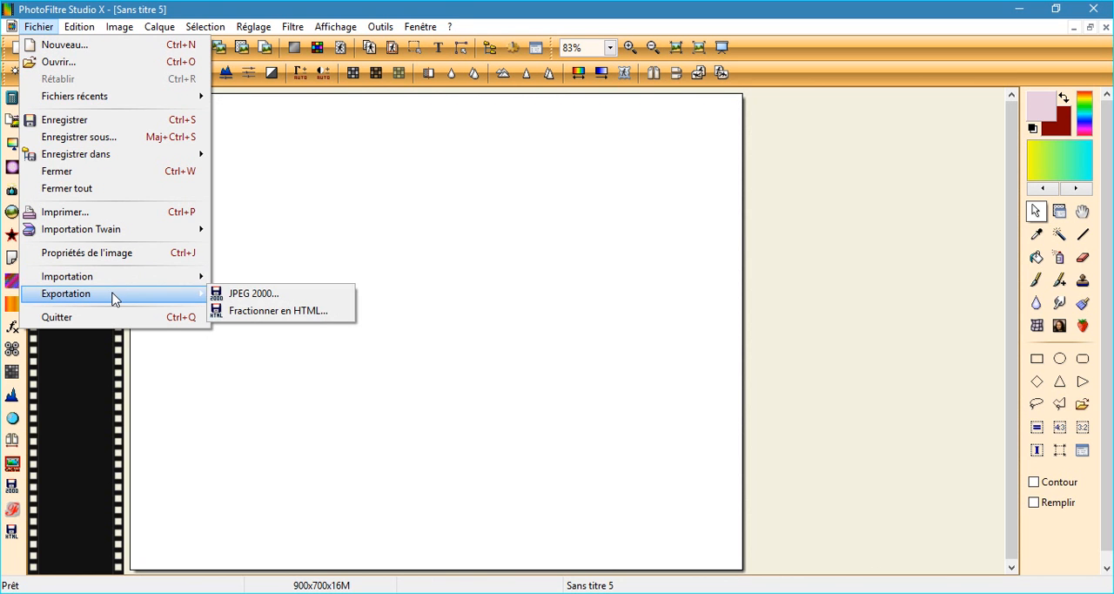